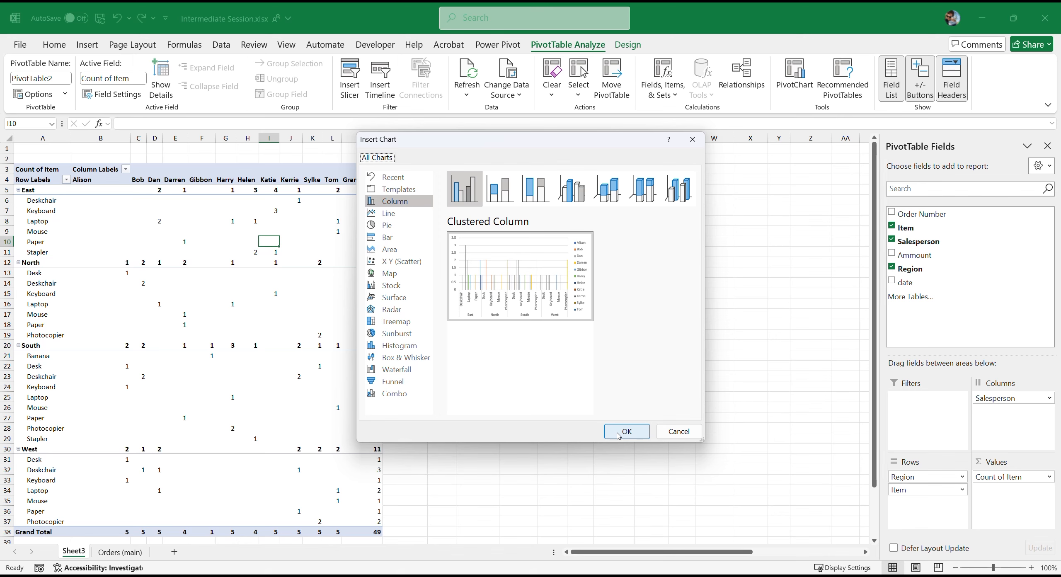
- Insert a clustered column PivotChart, enlarge it to about 10.6 cm by 21.2 cm, and place it beside the PivotTable
{"action": "left_click", "coordinate": [618, 435]}
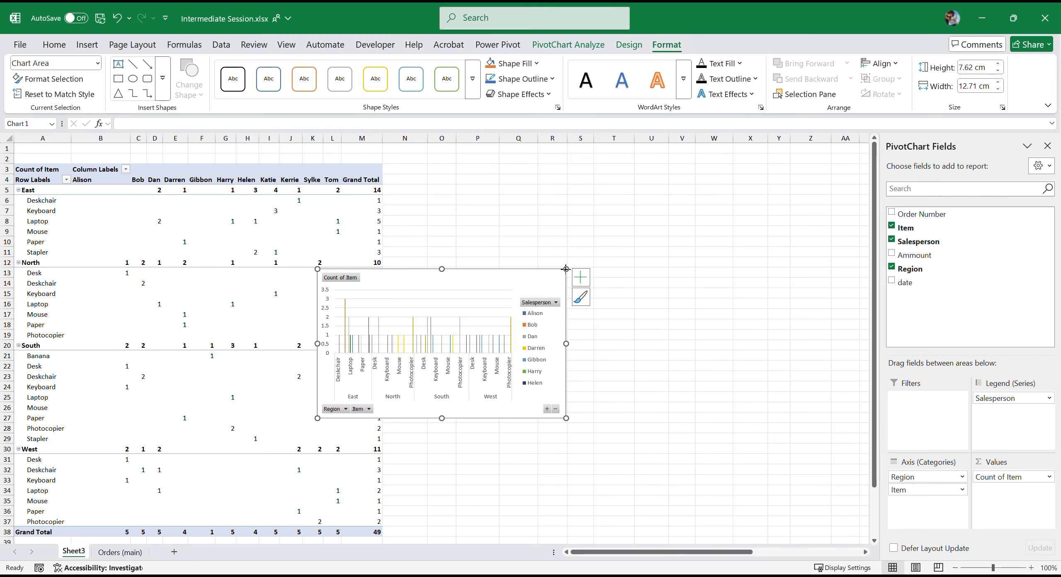
{"action": "left_click_drag", "start_coordinate": [567, 269], "coordinate": [734, 211]}
{"action": "left_click_drag", "start_coordinate": [643, 225], "coordinate": [739, 197]}
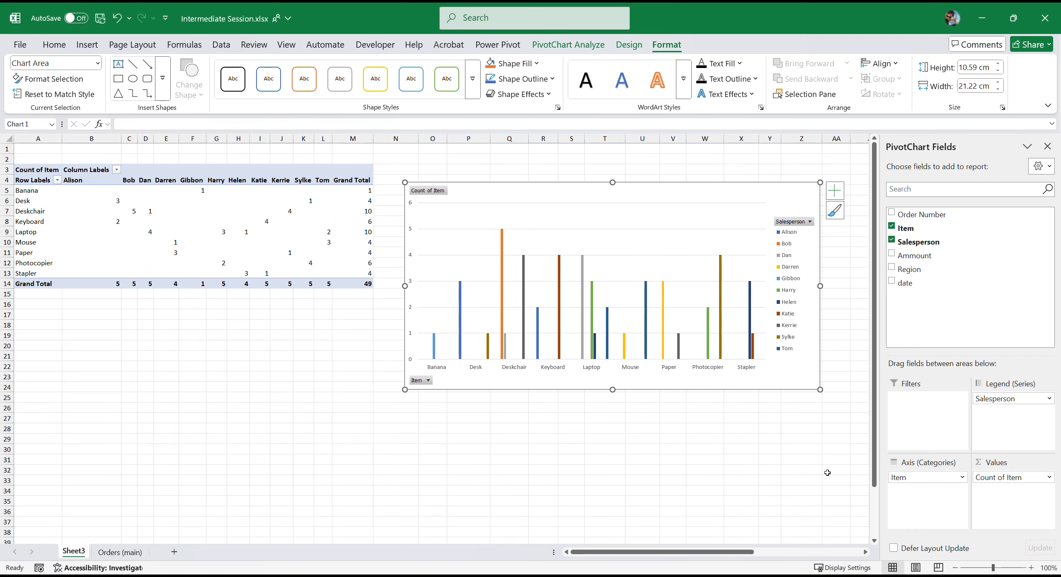
- Remove Salesperson and Count of Item from the PivotChart fields and use Ammount as the values instead
{"action": "left_click_drag", "start_coordinate": [1004, 400], "coordinate": [800, 427]}
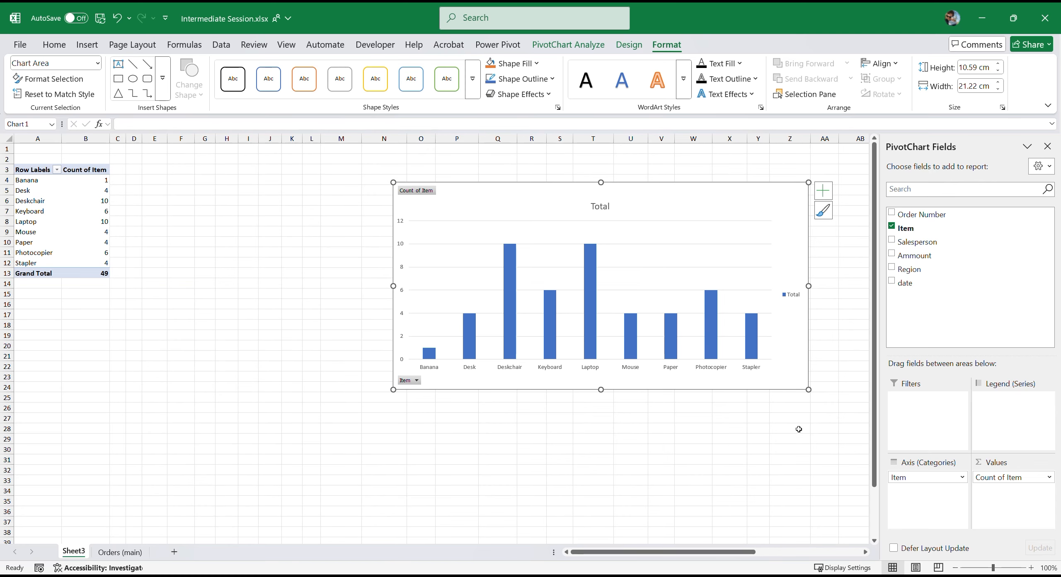
{"action": "left_click_drag", "start_coordinate": [1011, 478], "coordinate": [884, 341]}
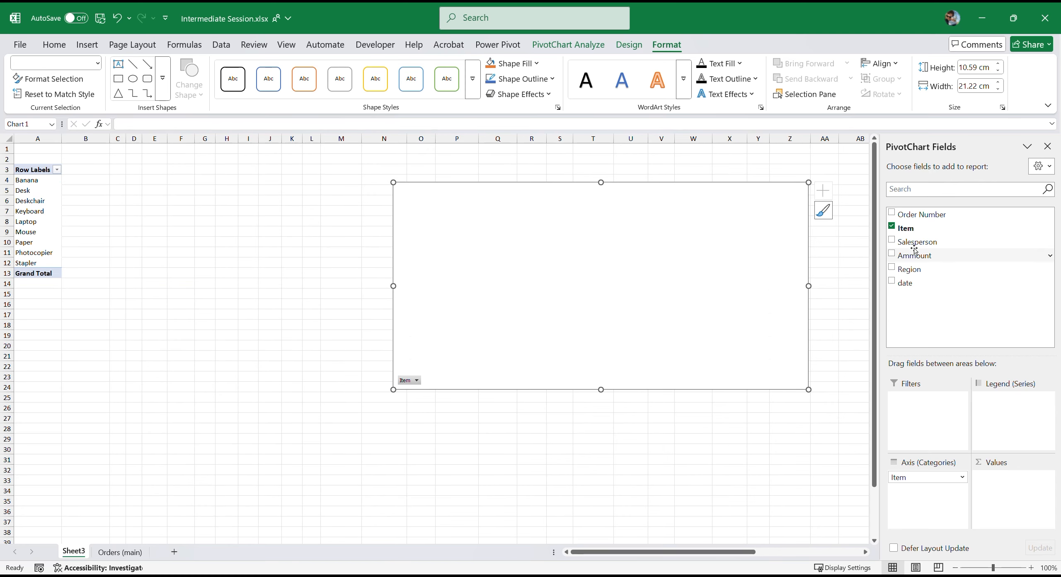
{"action": "left_click_drag", "start_coordinate": [915, 249], "coordinate": [993, 498]}
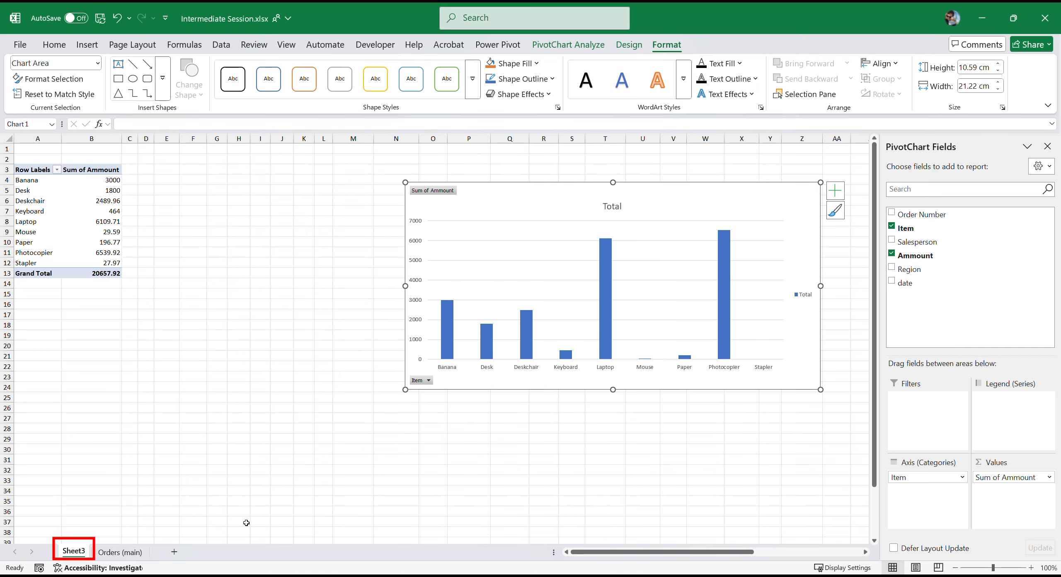
- Create a copy of Sheet3 in the same workbook and add Salesperson below Item in the copied PivotTable's rows
{"action": "right_click", "coordinate": [76, 553]}
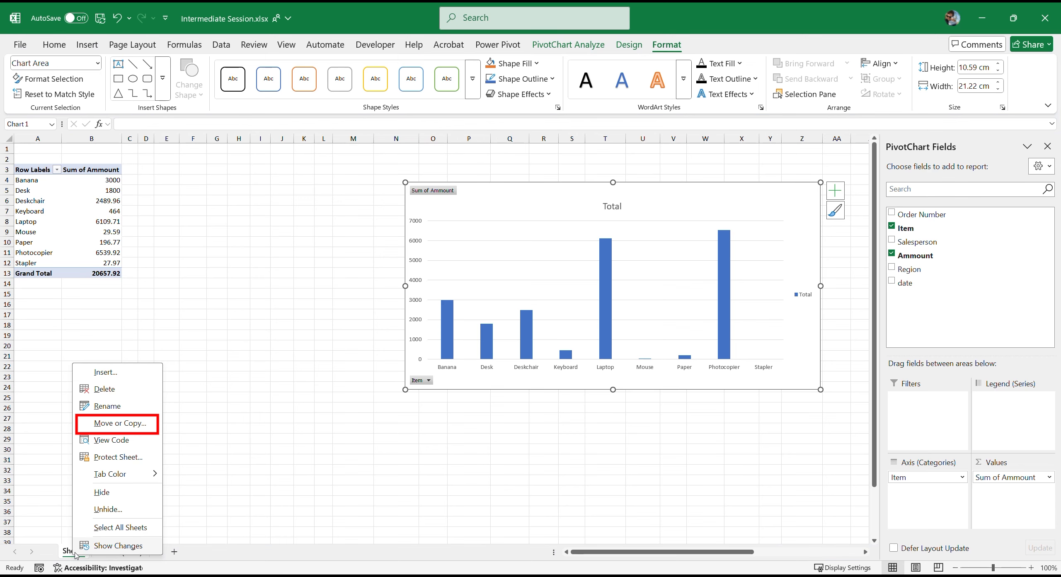
{"action": "left_click", "coordinate": [143, 425]}
{"action": "left_click", "coordinate": [95, 506]}
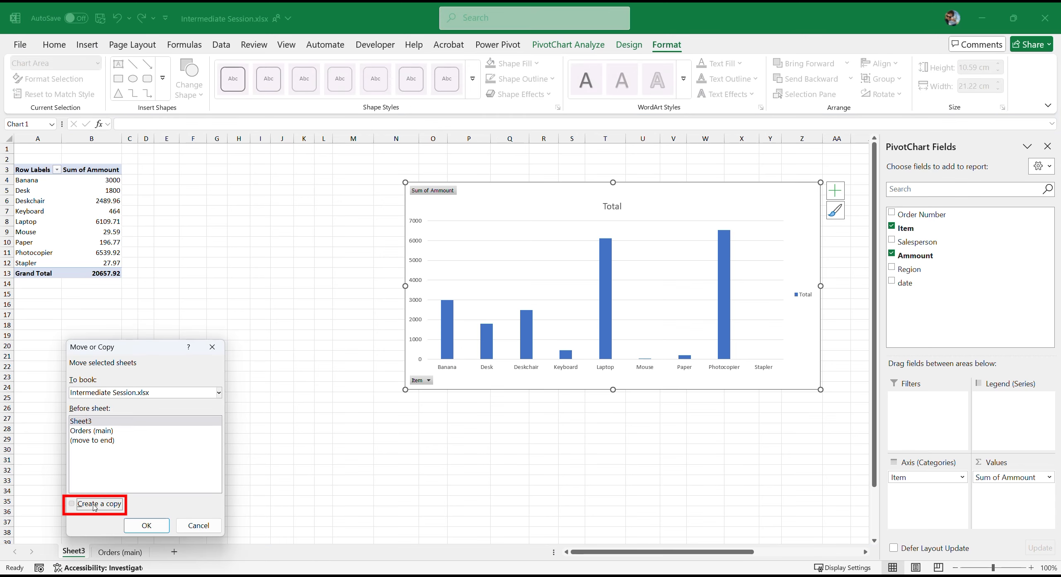
{"action": "left_click", "coordinate": [134, 524]}
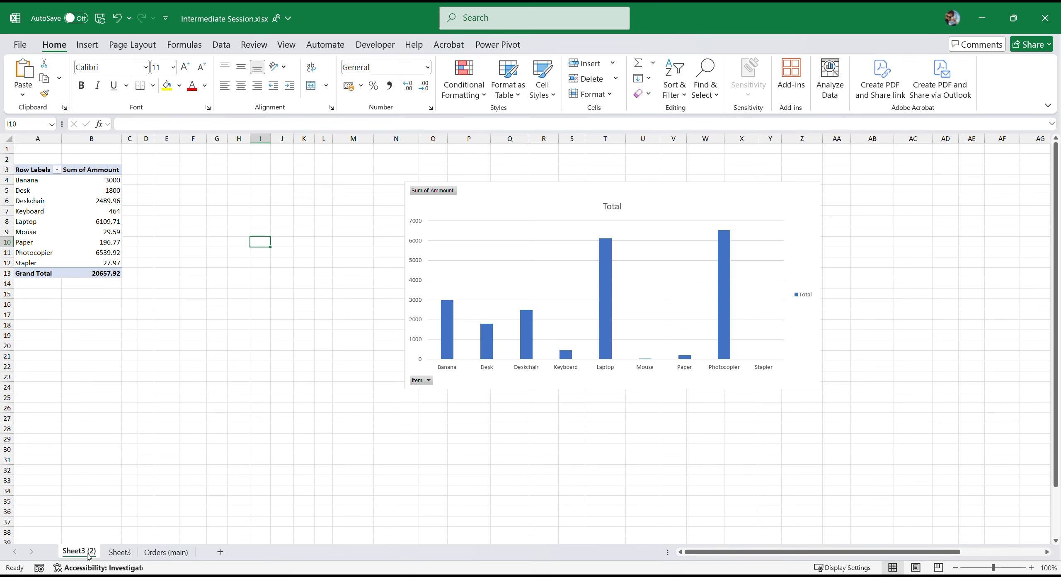
{"action": "left_click", "coordinate": [71, 232]}
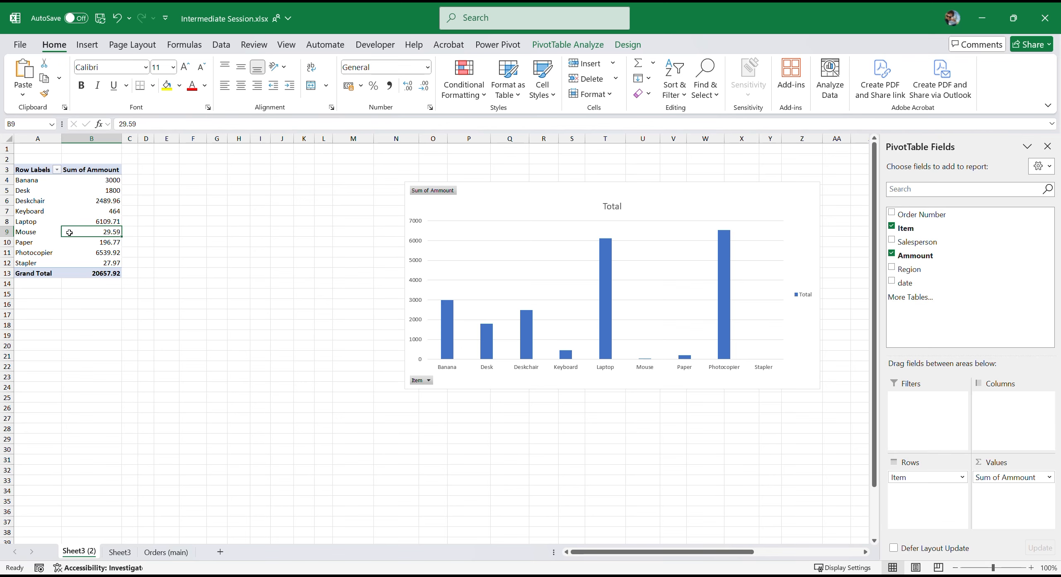
{"action": "left_click_drag", "start_coordinate": [929, 240], "coordinate": [926, 497]}
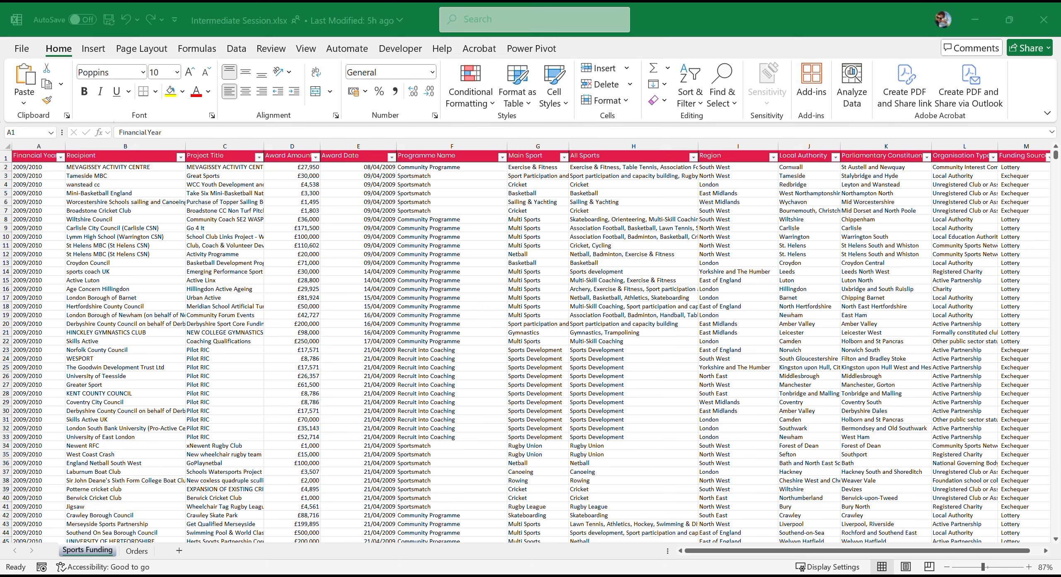
- Create a PivotTable on a new worksheet from the entire Sports Funding data range
{"action": "left_click", "coordinate": [119, 163]}
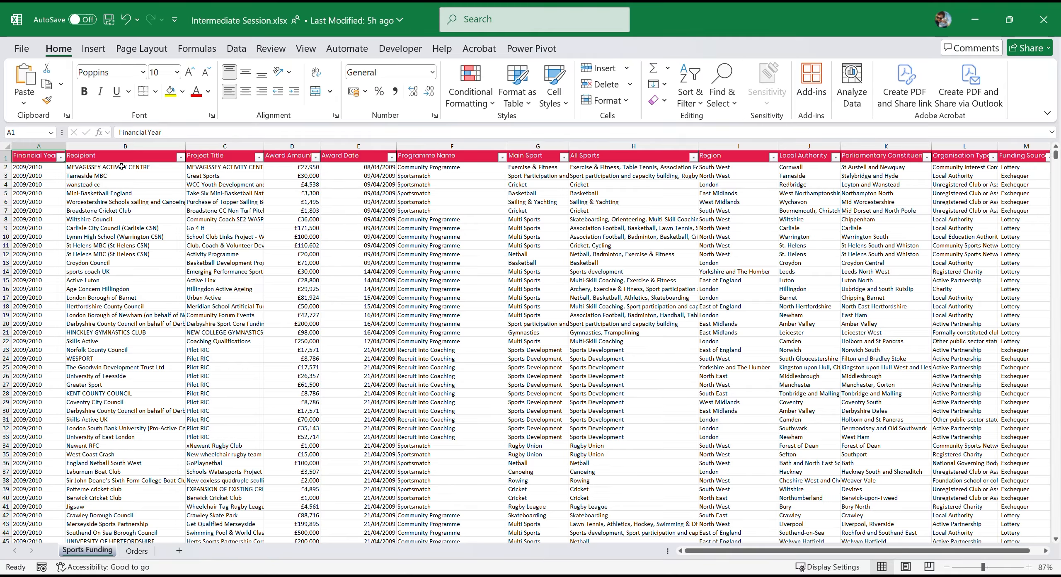
{"action": "mouse_move", "coordinate": [1056, 151]}
{"action": "left_mouse_down"}
{"action": "mouse_move", "coordinate": [1056, 370]}
{"action": "mouse_move", "coordinate": [1057, 152]}
{"action": "mouse_move", "coordinate": [1057, 224]}
{"action": "mouse_move", "coordinate": [1031, 153]}
{"action": "left_mouse_up"}
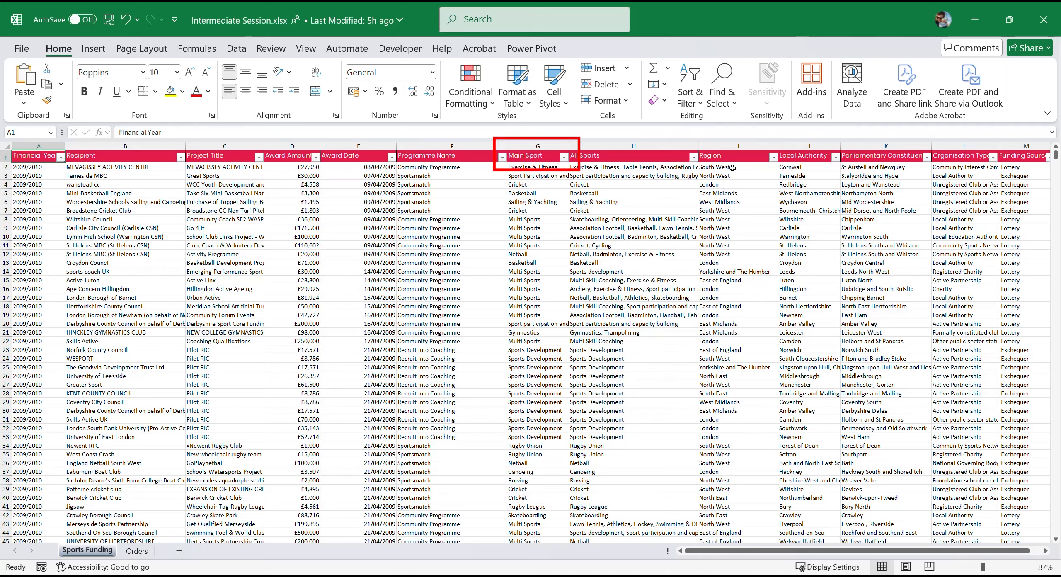
{"action": "left_click", "coordinate": [281, 236]}
{"action": "key", "text": "ctrl+a"}
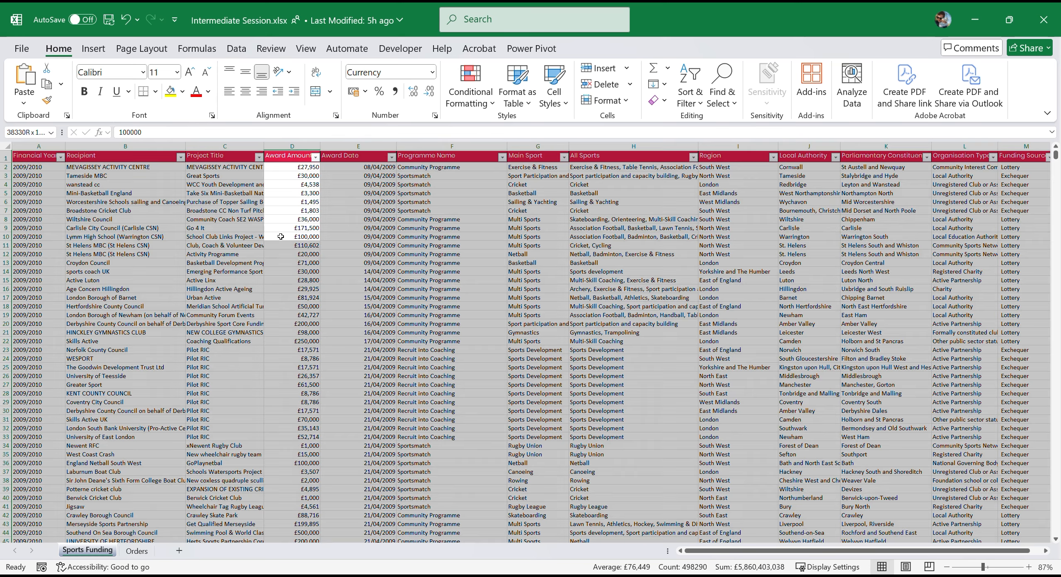
{"action": "left_click", "coordinate": [97, 53]}
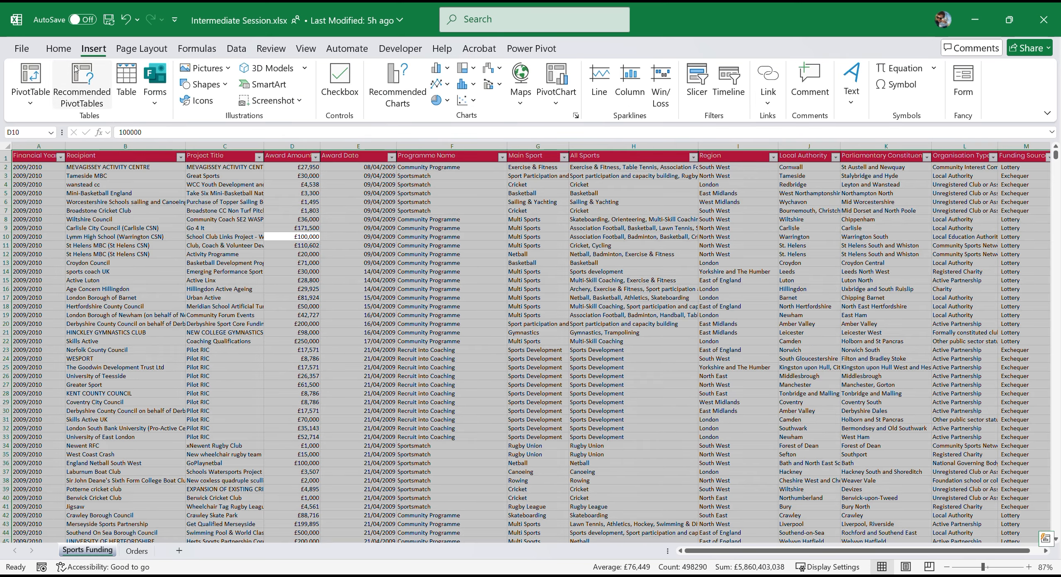
{"action": "left_click", "coordinate": [33, 87]}
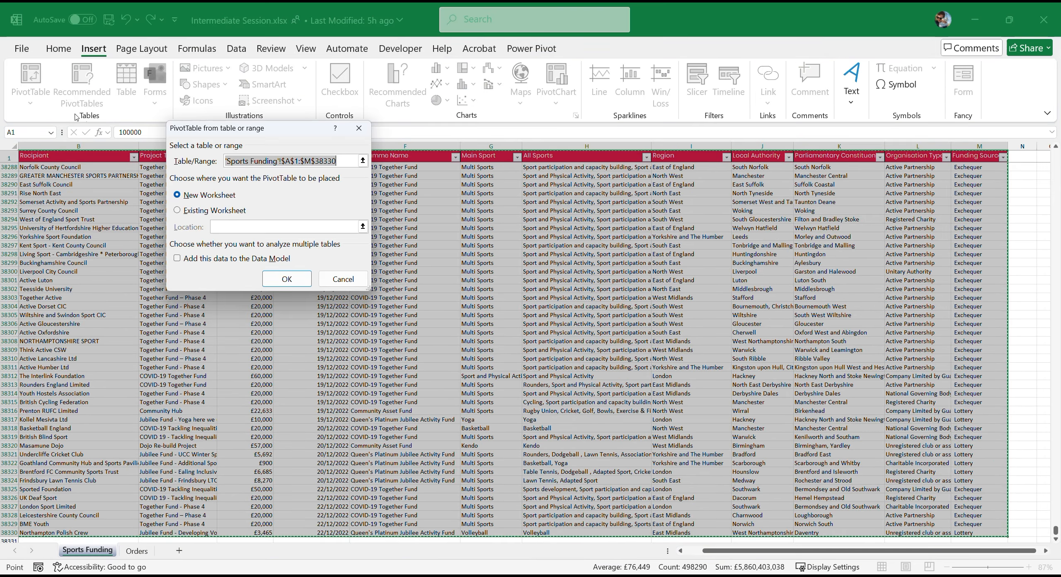
{"action": "left_click", "coordinate": [205, 196]}
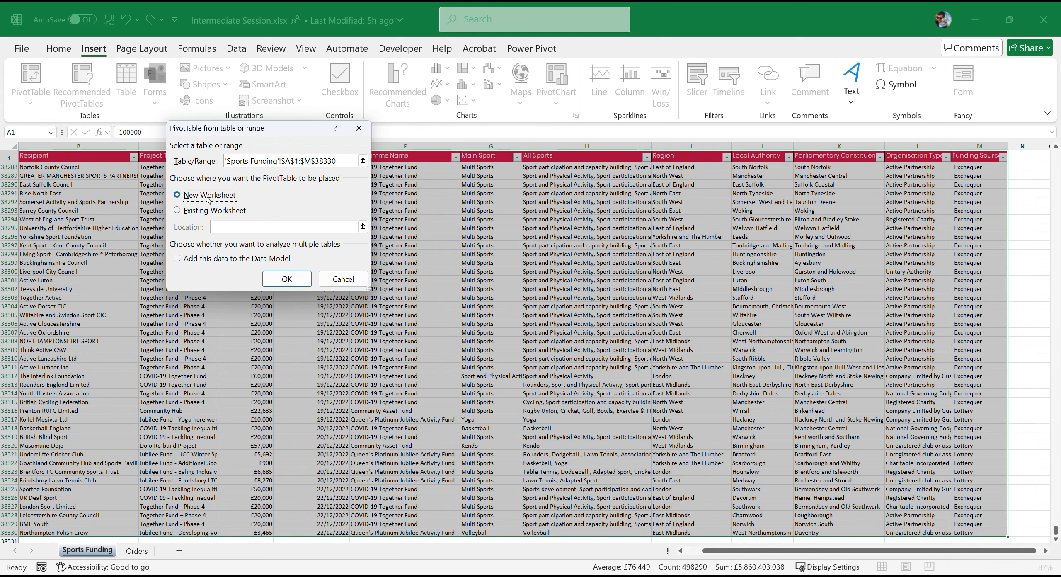
{"action": "left_click", "coordinate": [297, 284]}
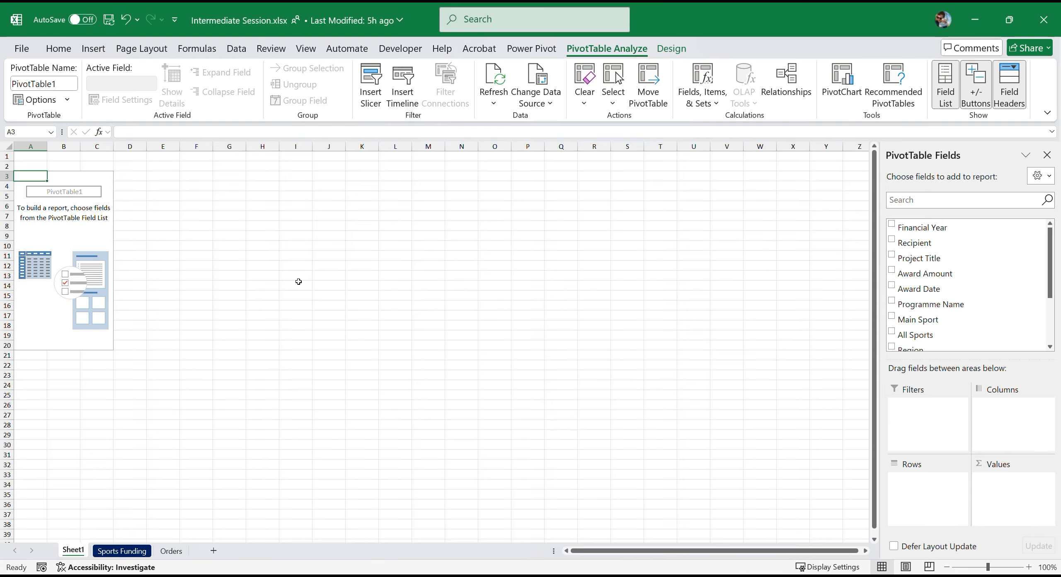
- Add Award Date to the rows and Award Amount to the values, and enlarge the field areas to show every row field
{"action": "left_click", "coordinate": [934, 289]}
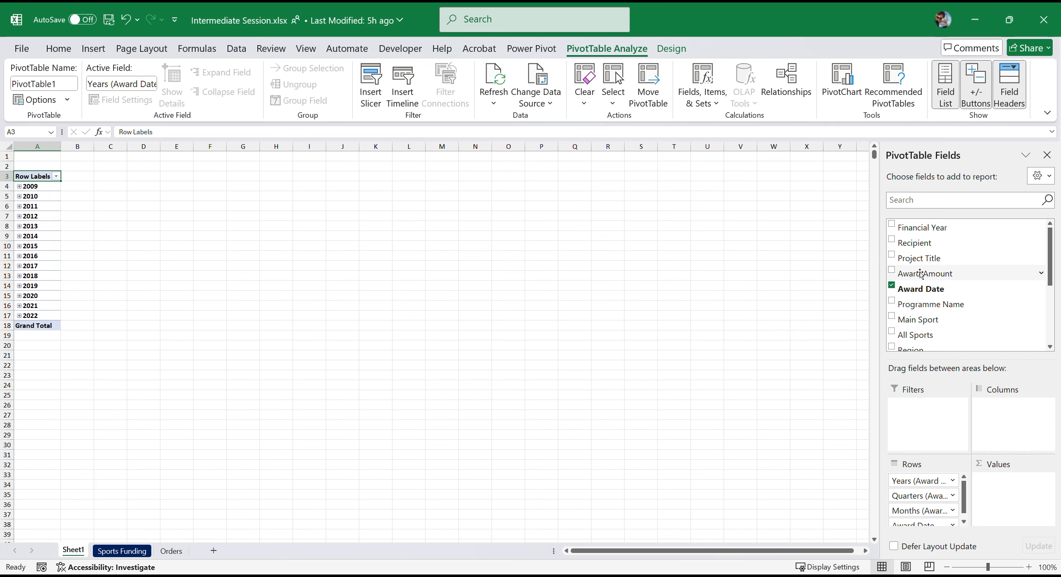
{"action": "left_click_drag", "start_coordinate": [920, 273], "coordinate": [1000, 498]}
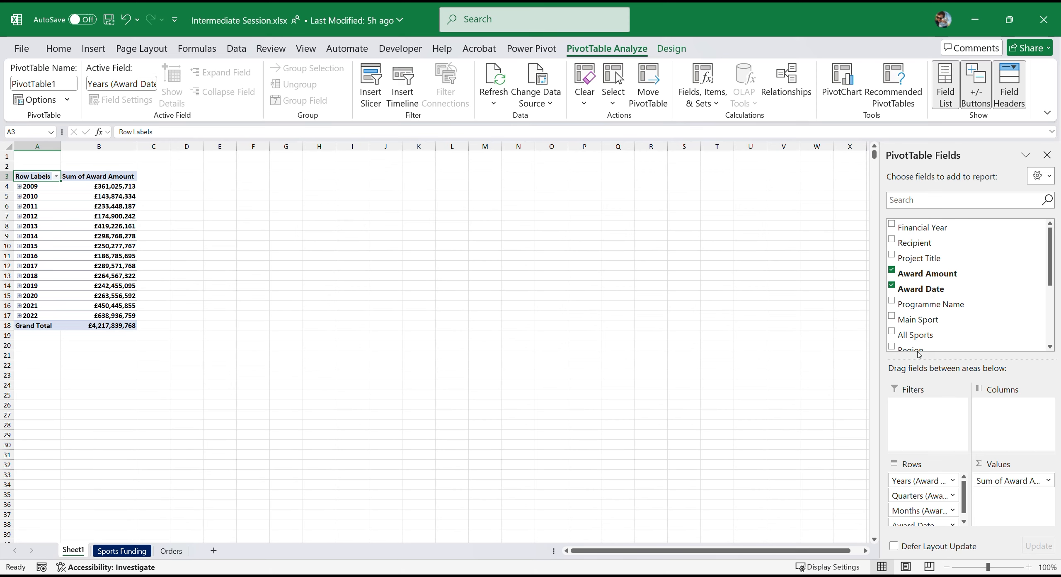
{"action": "left_click_drag", "start_coordinate": [921, 355], "coordinate": [924, 304]}
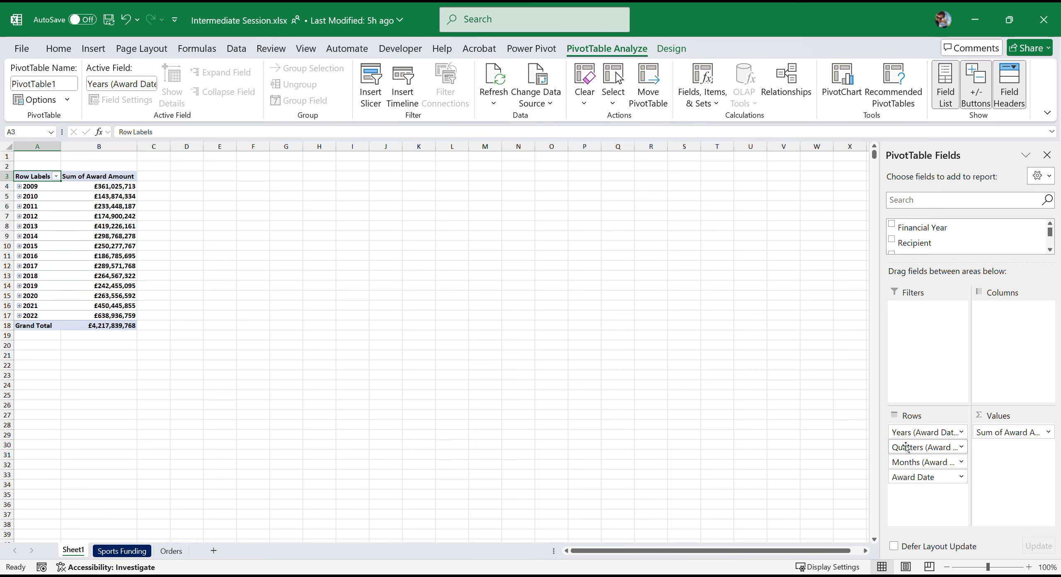
- Check the number format of the Award Date cells on the Sports Funding sheet, and return to Sheet1
{"action": "left_click", "coordinate": [120, 556]}
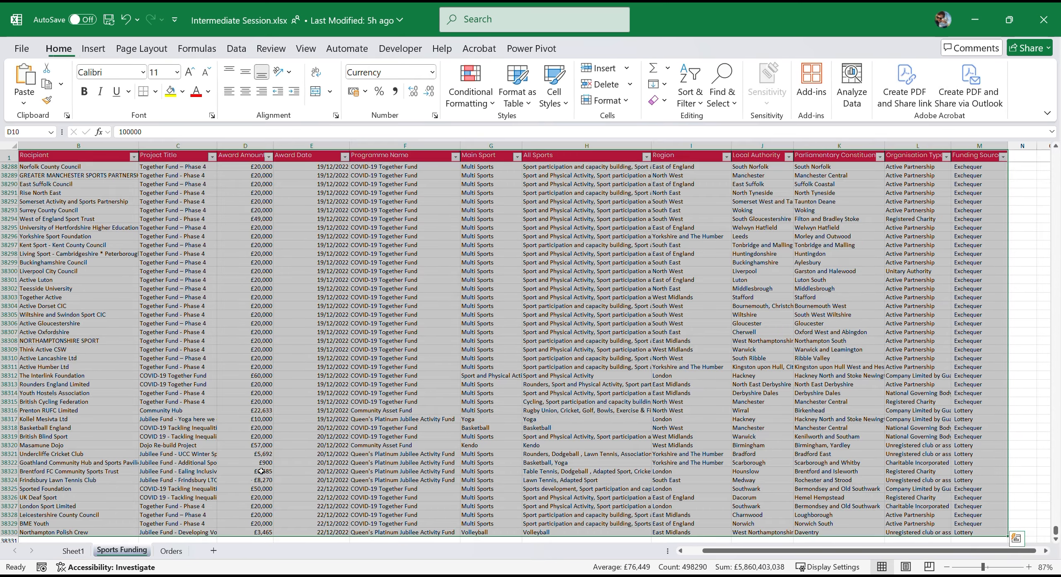
{"action": "left_click", "coordinate": [329, 254]}
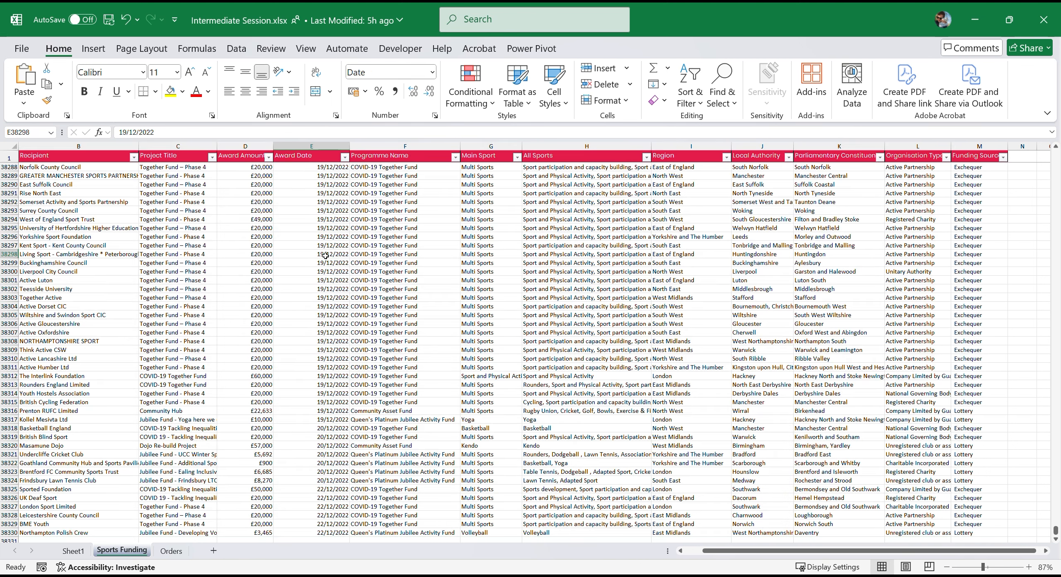
{"action": "left_click", "coordinate": [331, 247]}
{"action": "left_click", "coordinate": [340, 202]}
{"action": "left_click", "coordinate": [433, 72]}
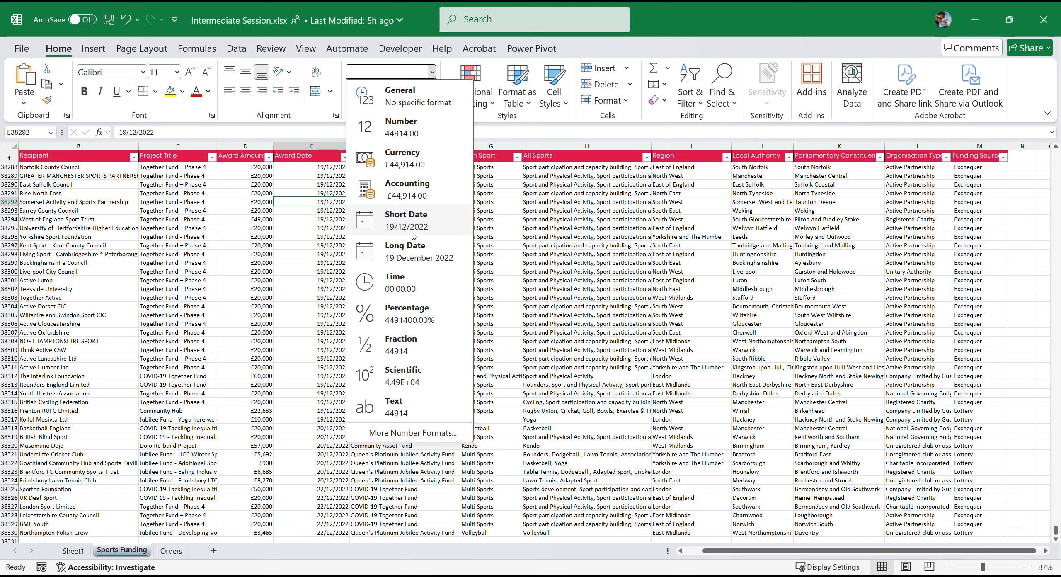
{"action": "left_click", "coordinate": [76, 561]}
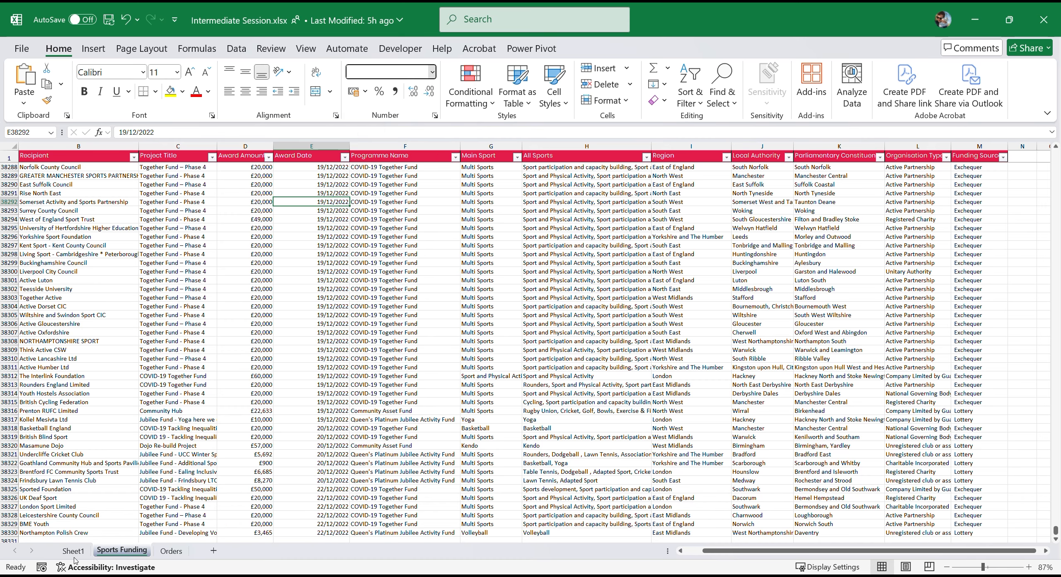
{"action": "left_click", "coordinate": [74, 556]}
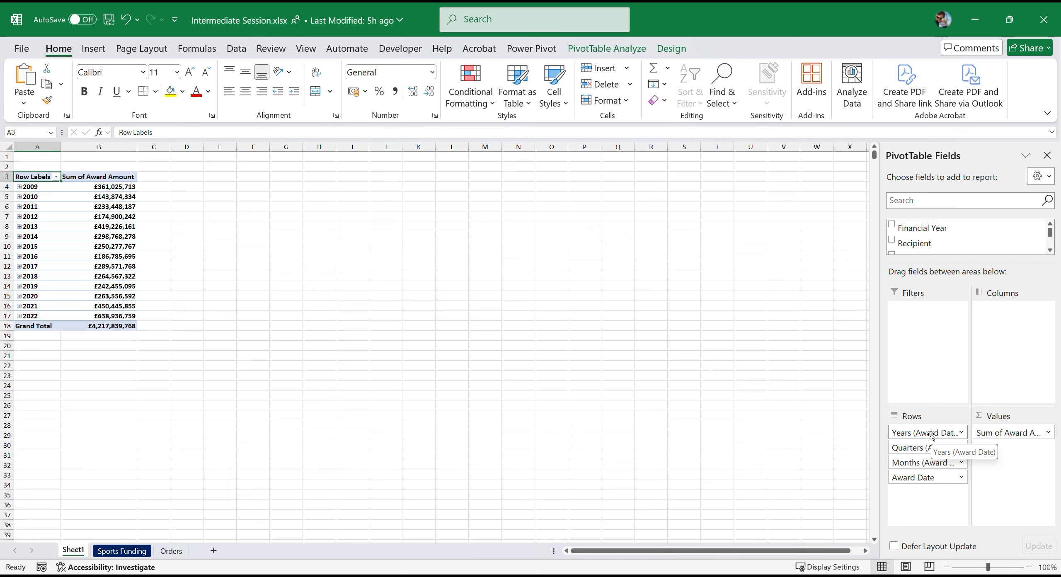
- Remove Quarters and Award Date from the rows, leaving Years and Months, and expand 2010
{"action": "left_click_drag", "start_coordinate": [931, 436], "coordinate": [797, 416]}
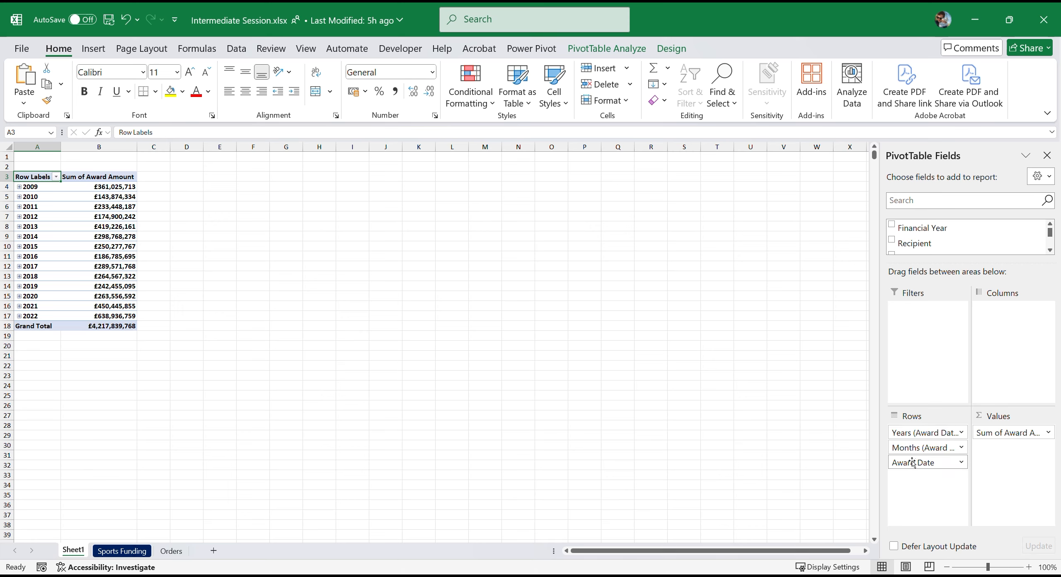
{"action": "left_click_drag", "start_coordinate": [924, 462], "coordinate": [820, 422]}
{"action": "left_click", "coordinate": [19, 197]}
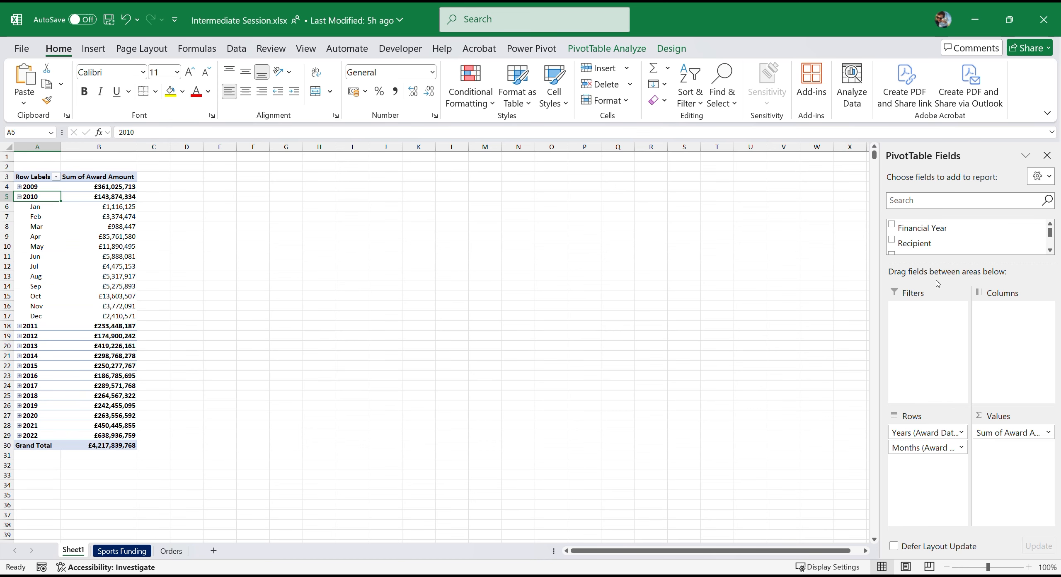
- Enlarge the list of available fields and add Region to the PivotTable's columns
{"action": "left_click_drag", "start_coordinate": [937, 263], "coordinate": [939, 358]}
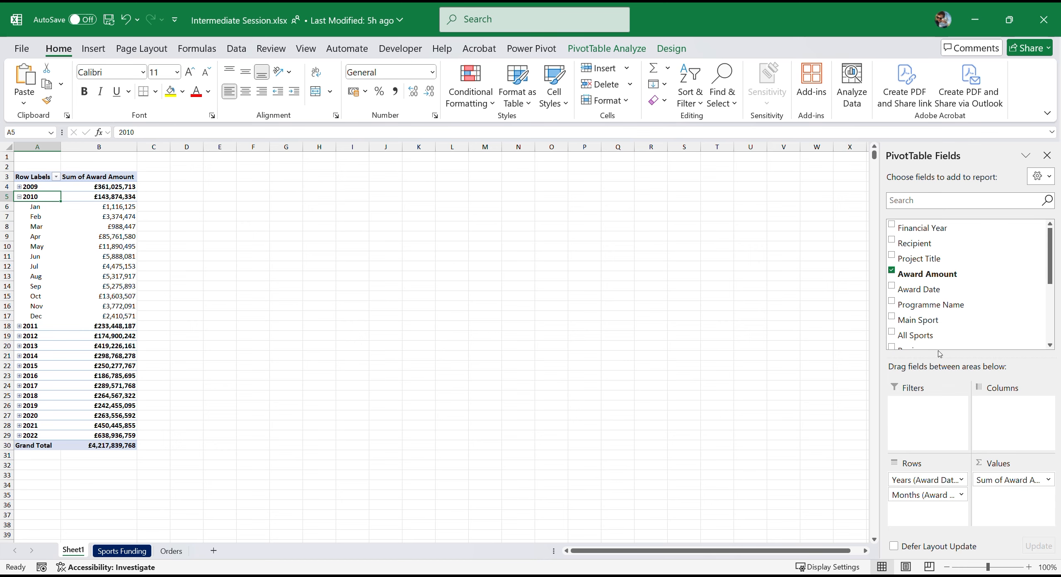
{"action": "scroll", "coordinate": [932, 274], "scroll_direction": "down", "scroll_amount": 1}
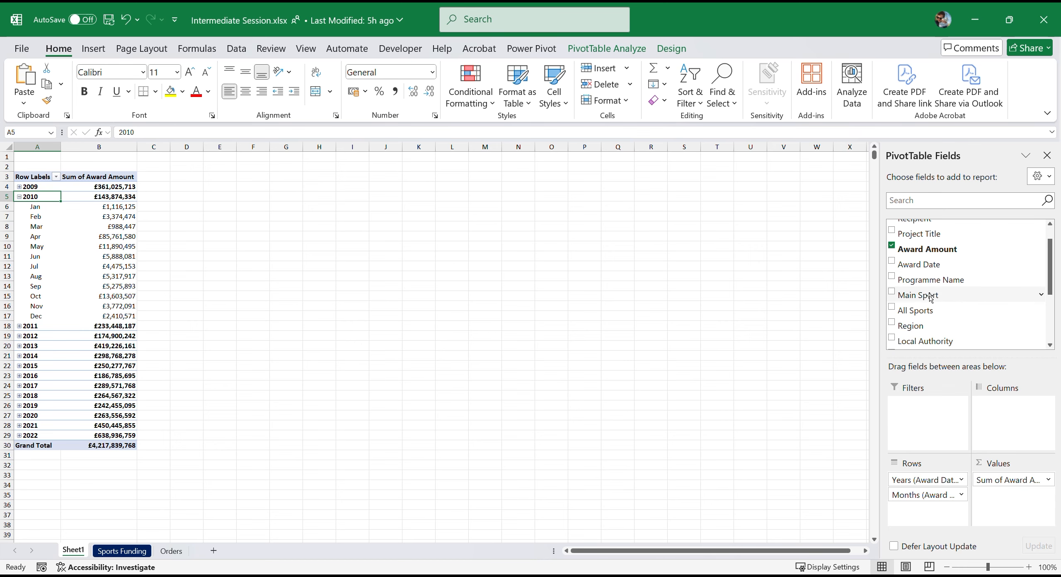
{"action": "left_click_drag", "start_coordinate": [928, 328], "coordinate": [996, 411]}
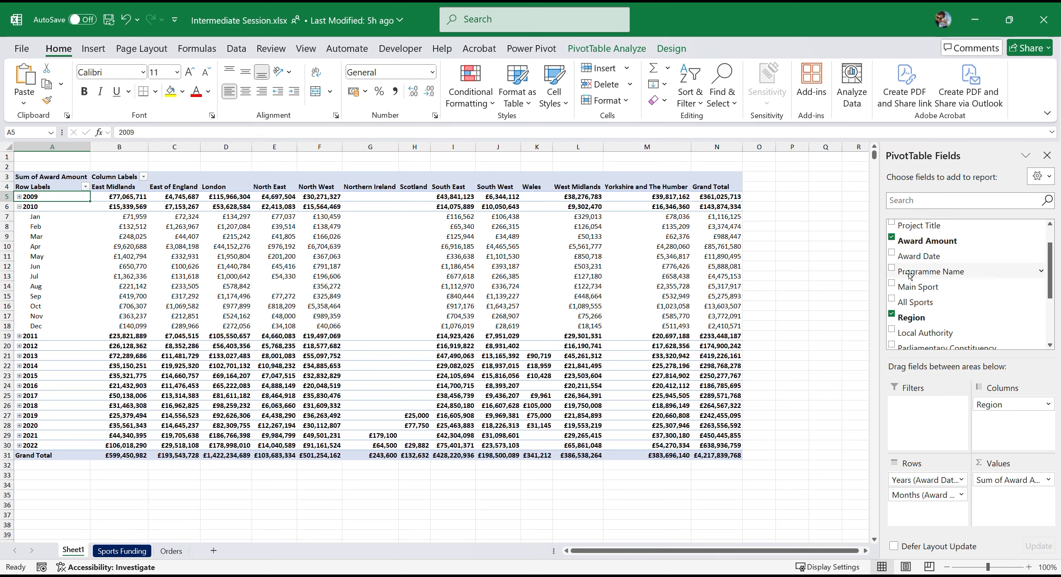
- Add Programme Name to the rows with March 2010 expanded, and move the field above Years
{"action": "left_click_drag", "start_coordinate": [909, 275], "coordinate": [911, 506]}
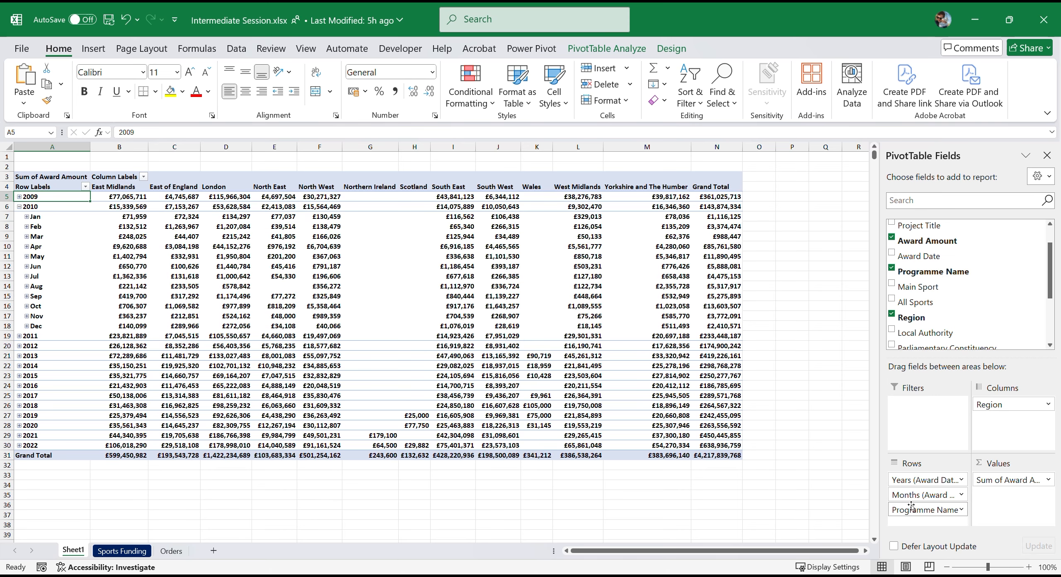
{"action": "left_click", "coordinate": [27, 237]}
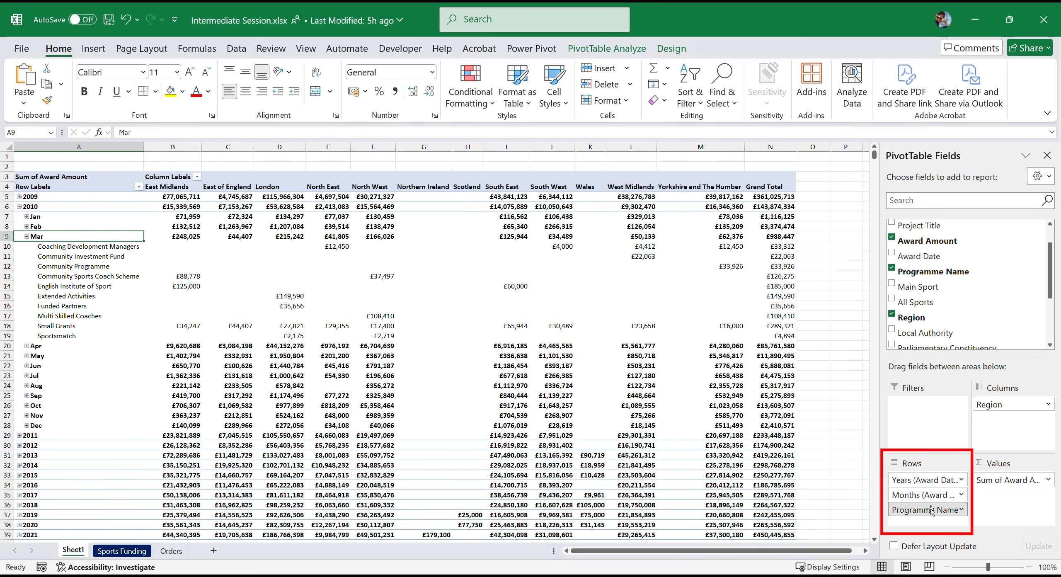
{"action": "left_click_drag", "start_coordinate": [931, 511], "coordinate": [926, 481]}
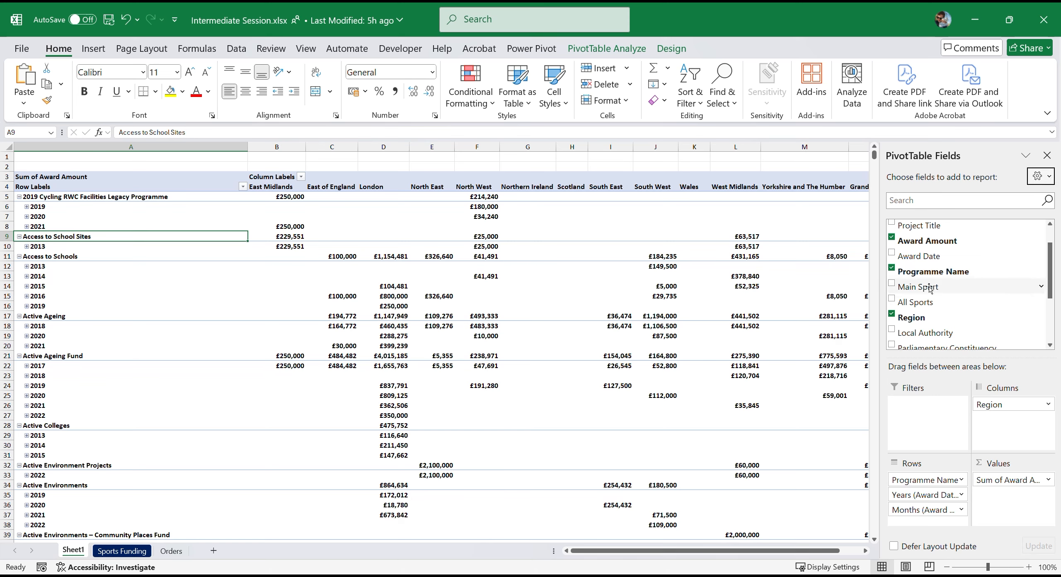
- Add Main Sport as a report filter on the PivotTable, filter it to Athletics, and look through the filtered rows
{"action": "left_click_drag", "start_coordinate": [929, 287], "coordinate": [939, 408]}
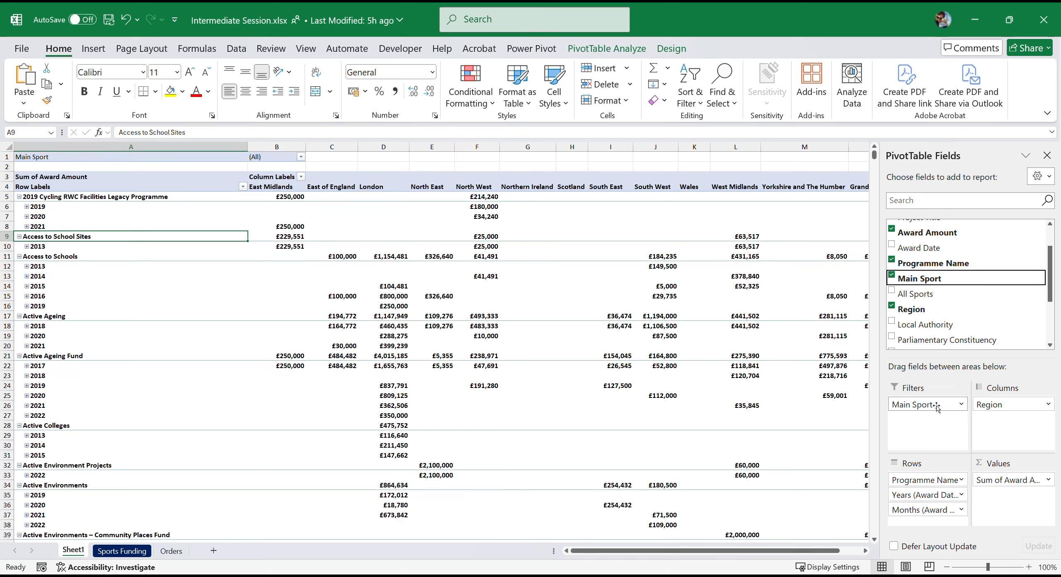
{"action": "left_click", "coordinate": [301, 157]}
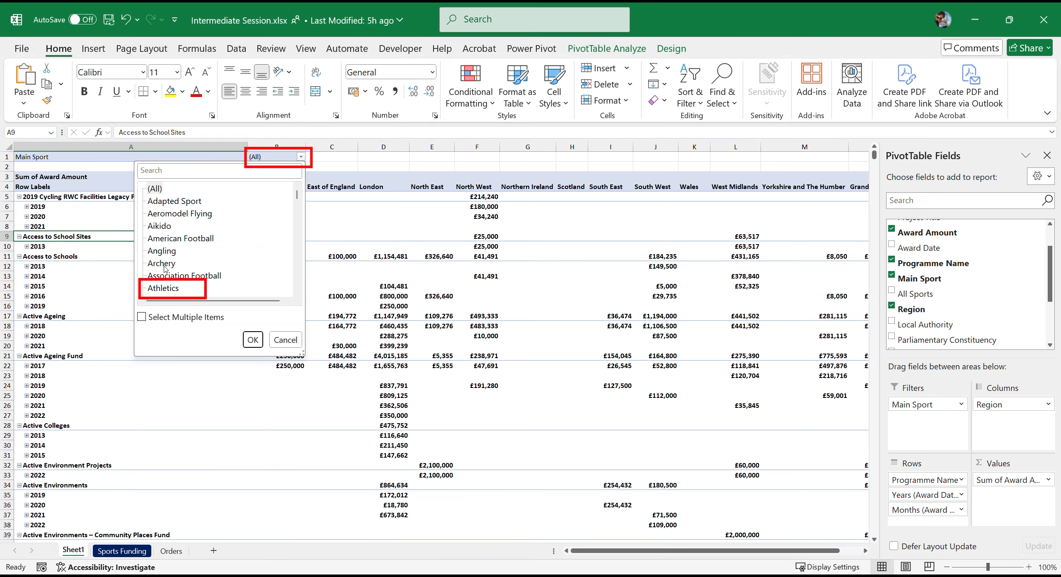
{"action": "left_click", "coordinate": [162, 291]}
{"action": "left_click", "coordinate": [254, 345]}
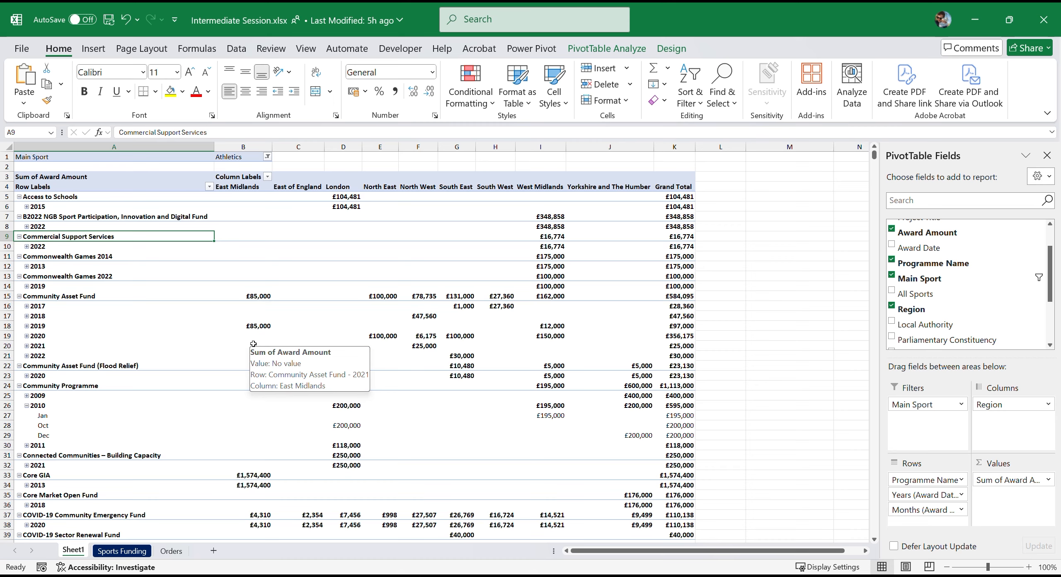
{"action": "scroll", "coordinate": [253, 344], "scroll_direction": "down", "scroll_amount": 5}
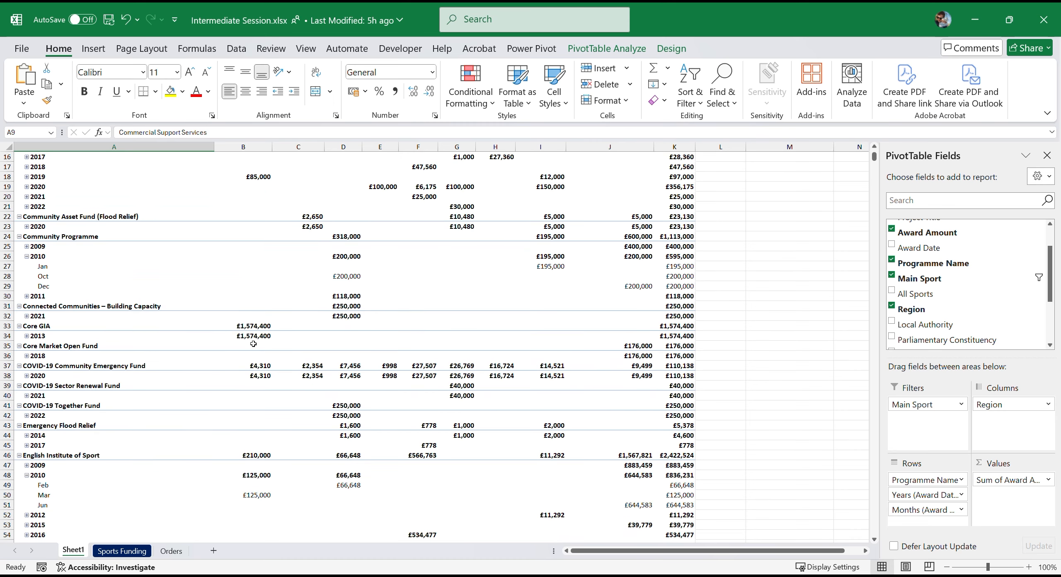
{"action": "scroll", "coordinate": [253, 344], "scroll_direction": "up", "scroll_amount": 5}
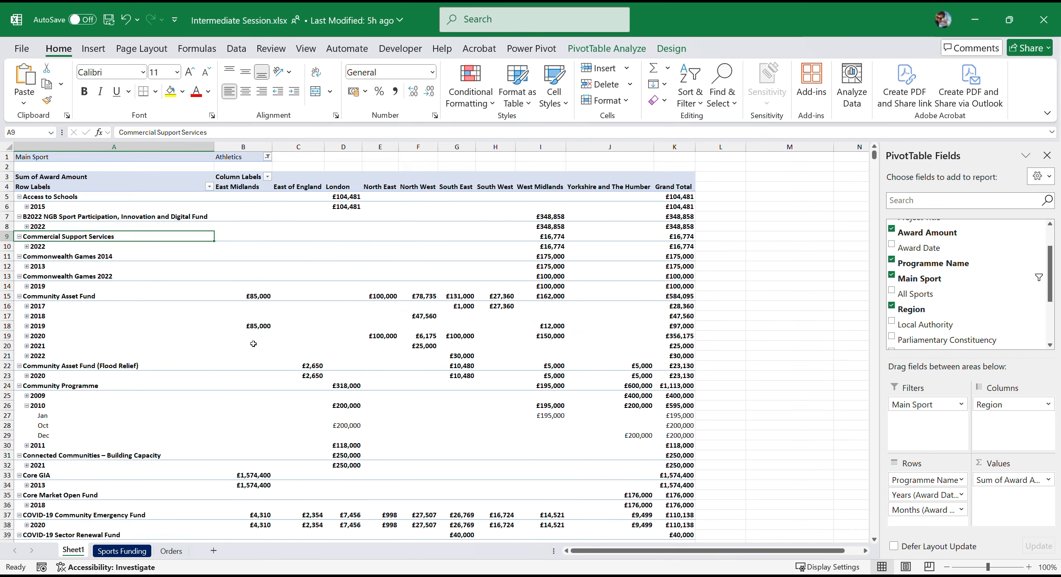
- Collapse the entire Programme Name field in the PivotTable rows
{"action": "right_click", "coordinate": [45, 199]}
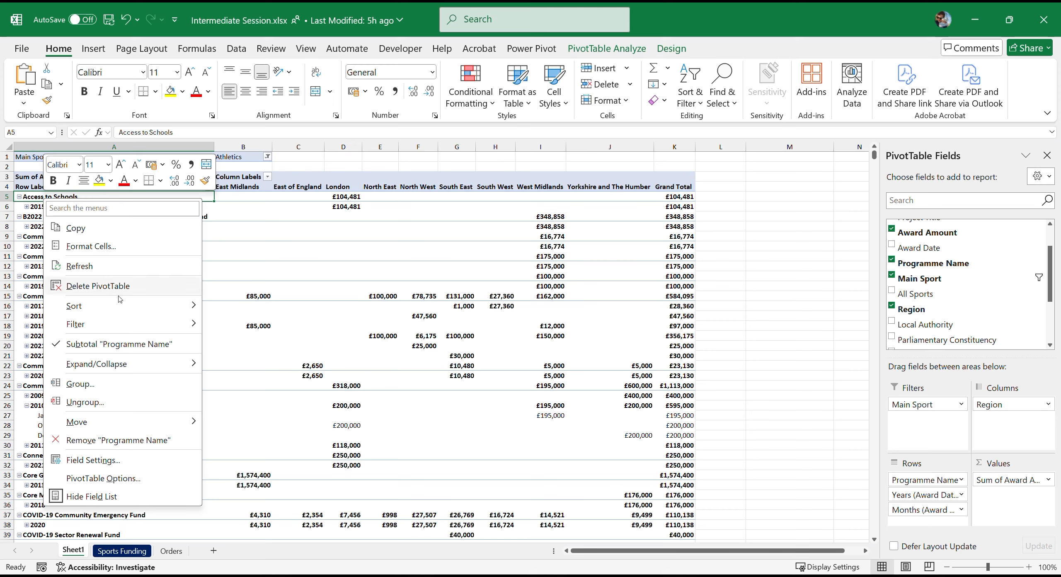
{"action": "mouse_move", "coordinate": [150, 364]}
{"action": "left_click", "coordinate": [266, 418]}
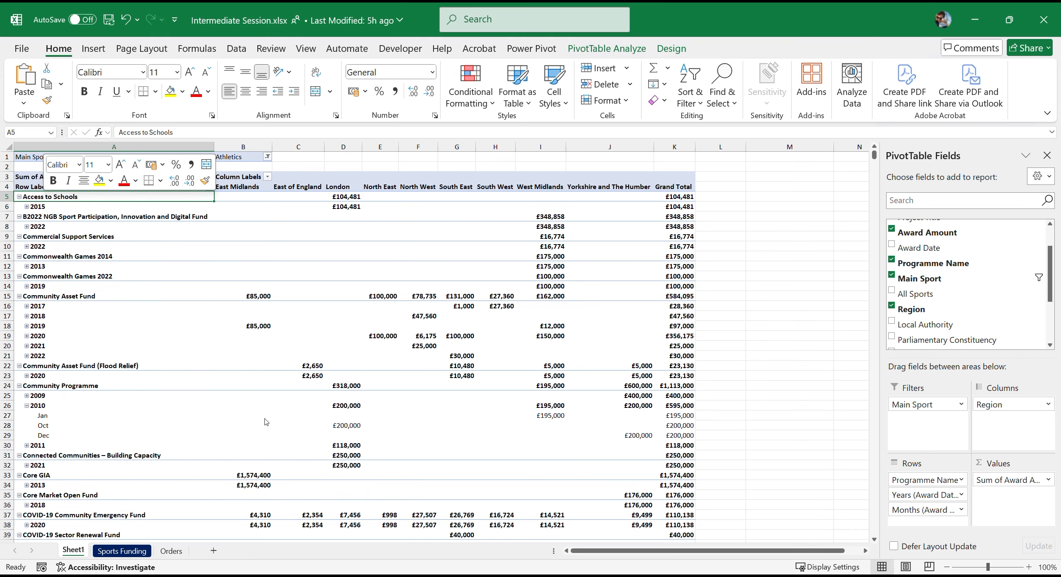
{"action": "left_click", "coordinate": [343, 366]}
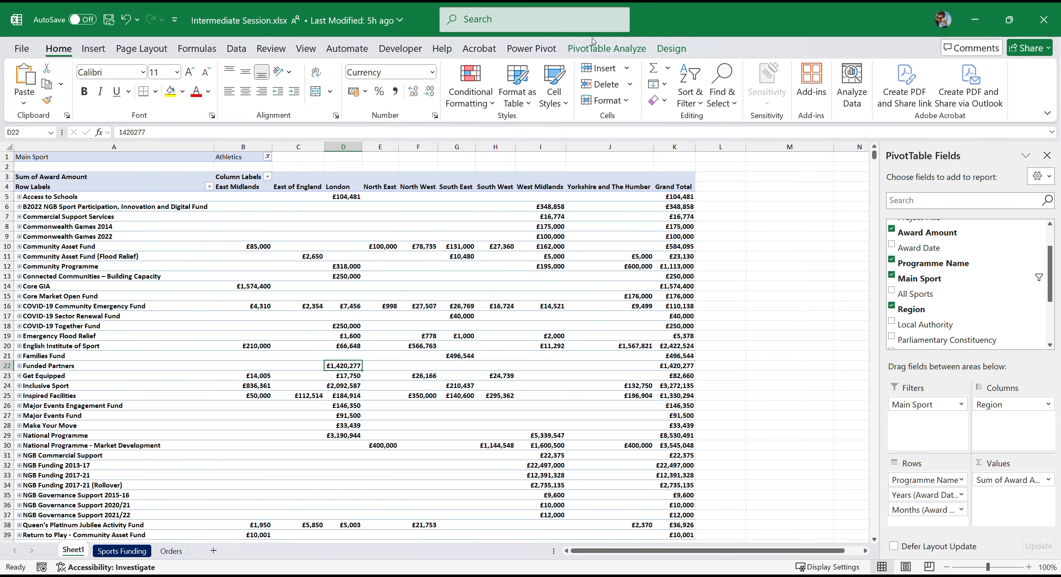
{"action": "left_click", "coordinate": [586, 50]}
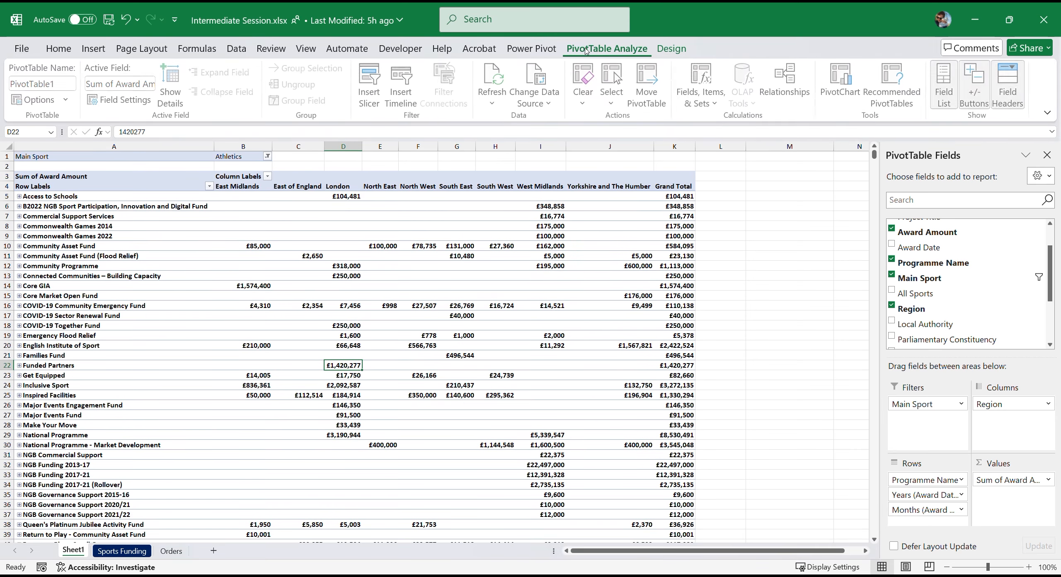
{"action": "left_click", "coordinate": [844, 88]}
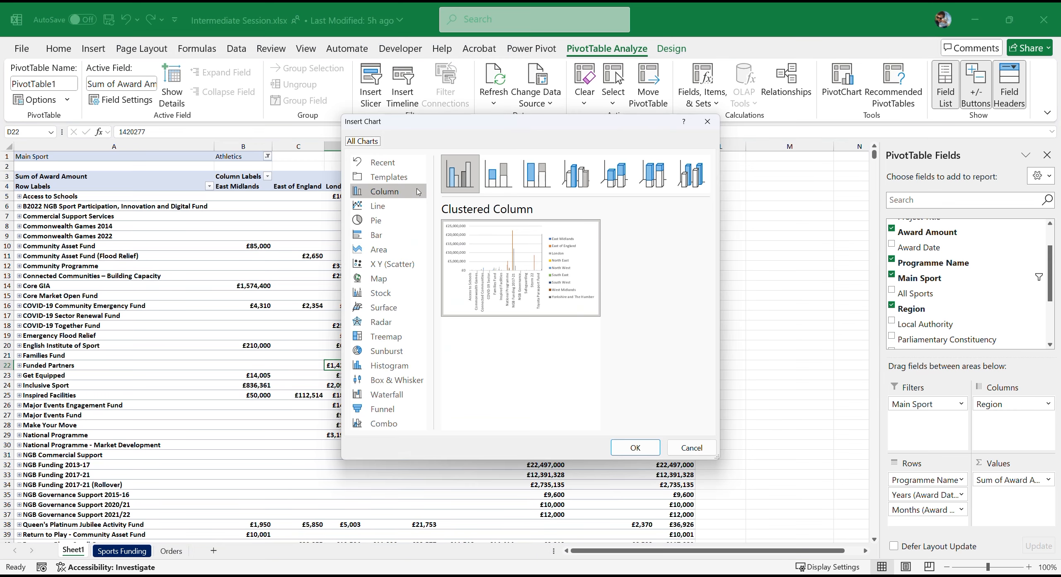
{"action": "left_click", "coordinate": [379, 207]}
{"action": "mouse_move", "coordinate": [517, 240]}
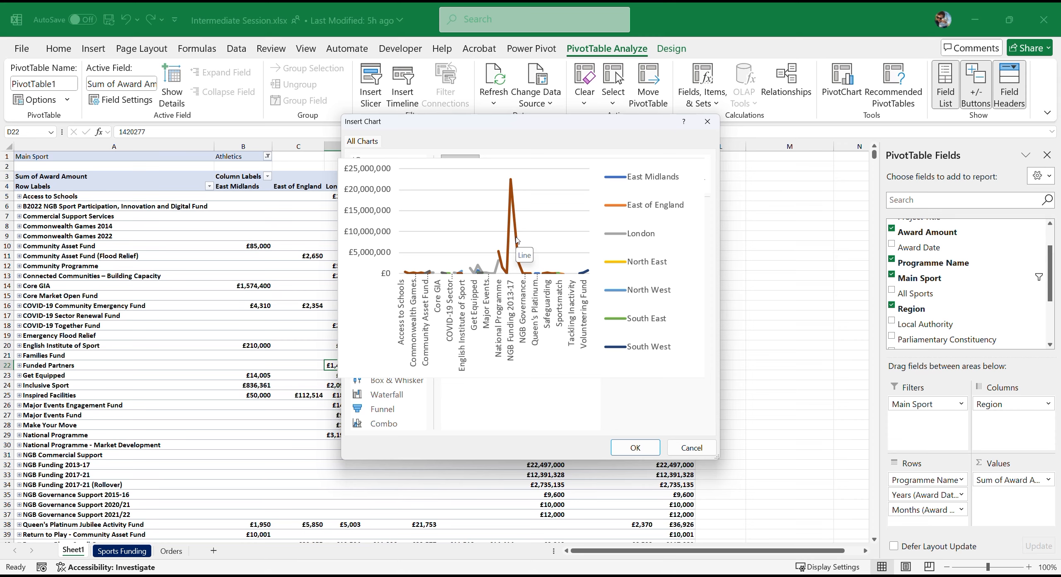
{"action": "left_click", "coordinate": [692, 448]}
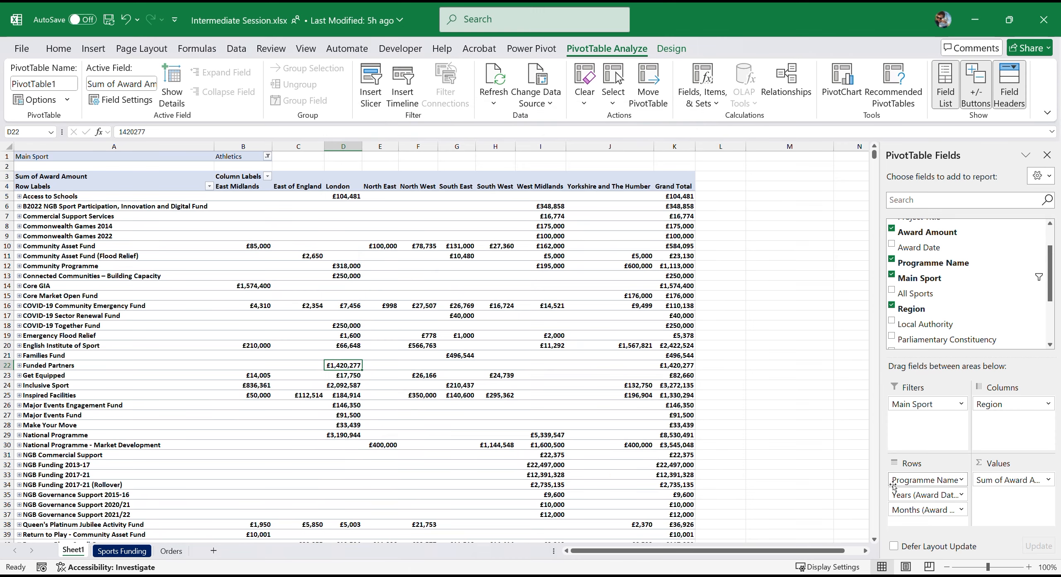
- Move Programme Name below Months in the PivotTable rows and collapse 2010
{"action": "left_click_drag", "start_coordinate": [924, 481], "coordinate": [921, 515]}
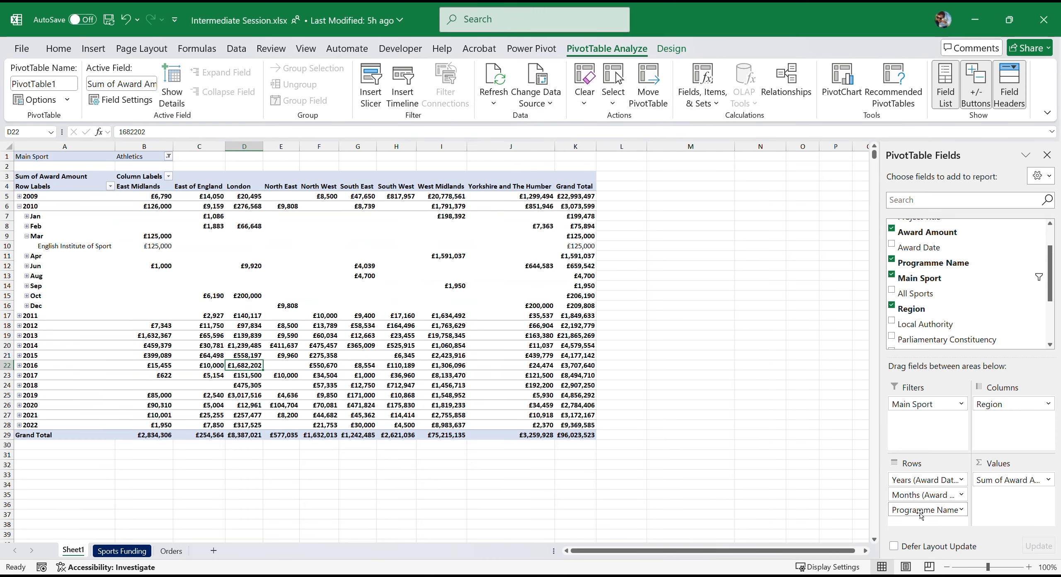
{"action": "left_click", "coordinate": [19, 207]}
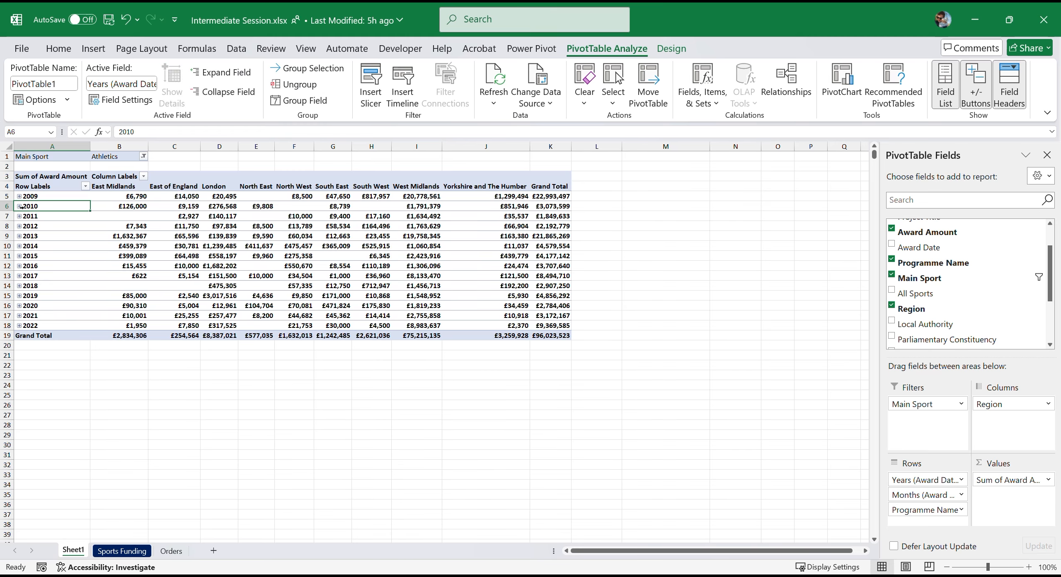
{"action": "left_click", "coordinate": [256, 236]}
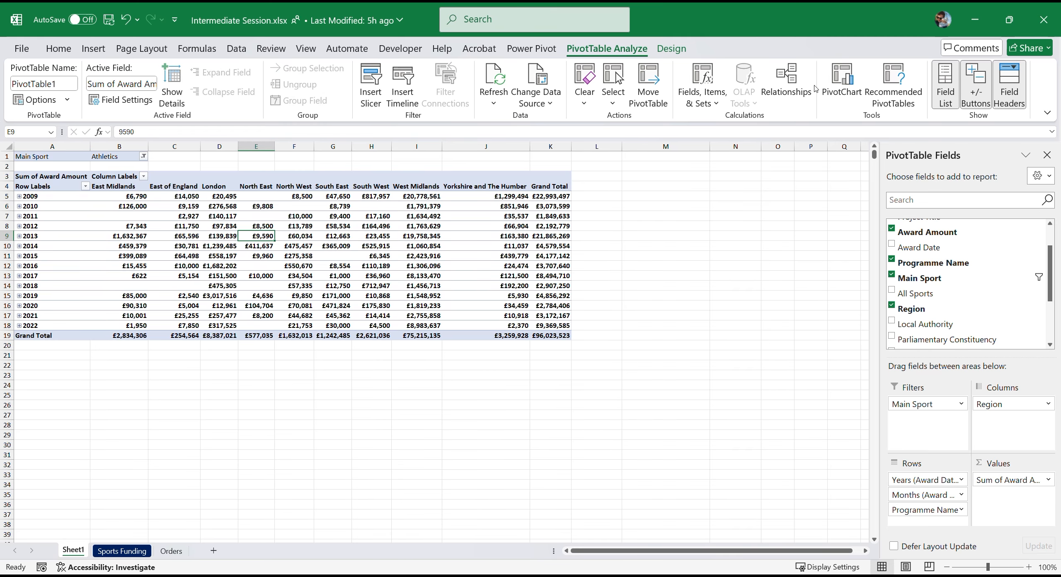
{"action": "left_click", "coordinate": [837, 89]}
{"action": "left_click", "coordinate": [379, 206]}
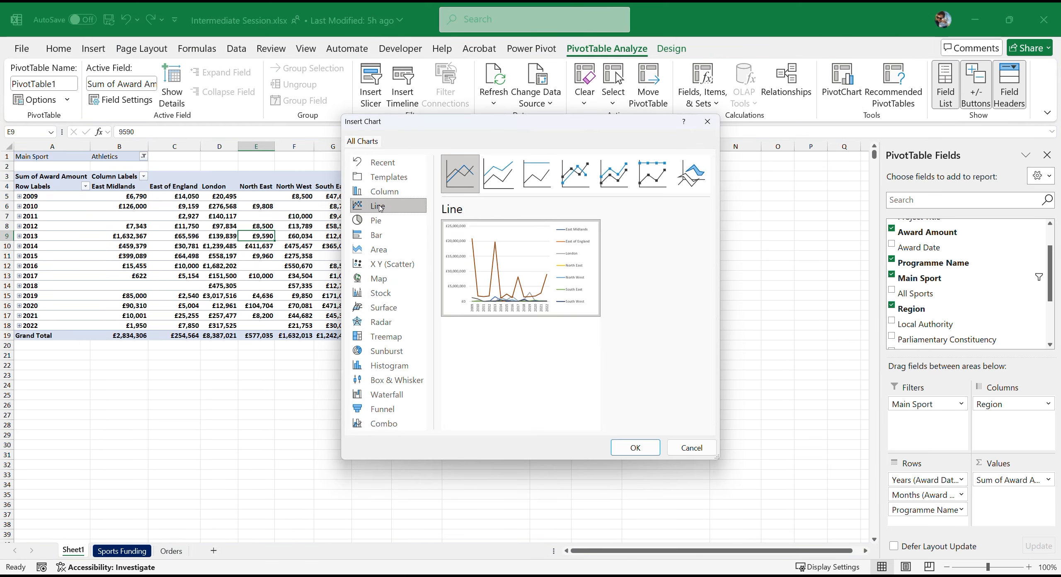
{"action": "mouse_move", "coordinate": [523, 234]}
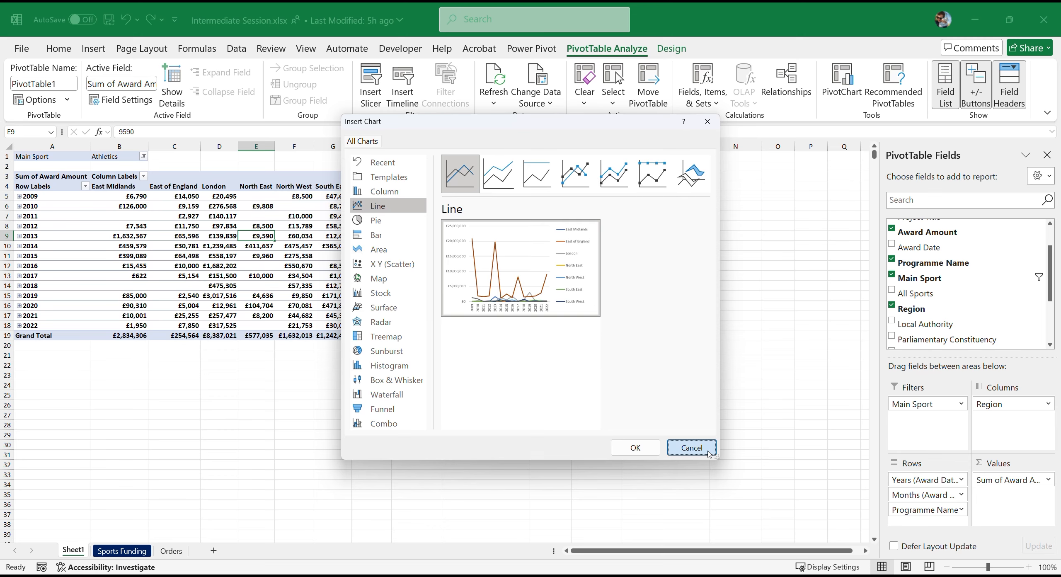
{"action": "left_click", "coordinate": [691, 448]}
- Remove Region from the PivotTable's columns and insert a Line PivotChart of the yearly award amounts
{"action": "left_click_drag", "start_coordinate": [1014, 404], "coordinate": [777, 308]}
{"action": "left_click", "coordinate": [74, 224]}
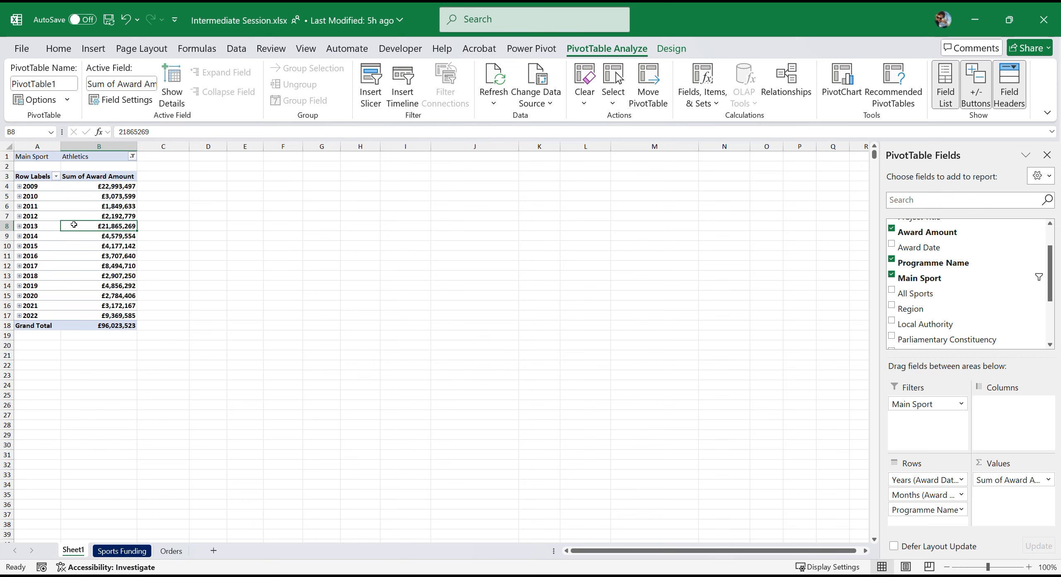
{"action": "left_click", "coordinate": [857, 91]}
{"action": "mouse_move", "coordinate": [548, 253]}
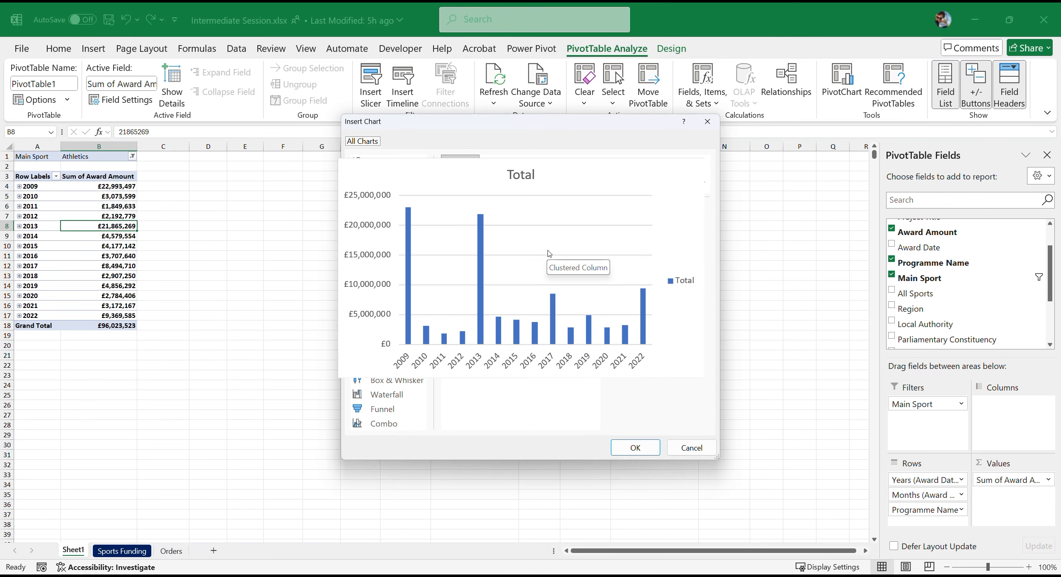
{"action": "left_click", "coordinate": [373, 210]}
{"action": "mouse_move", "coordinate": [521, 260]}
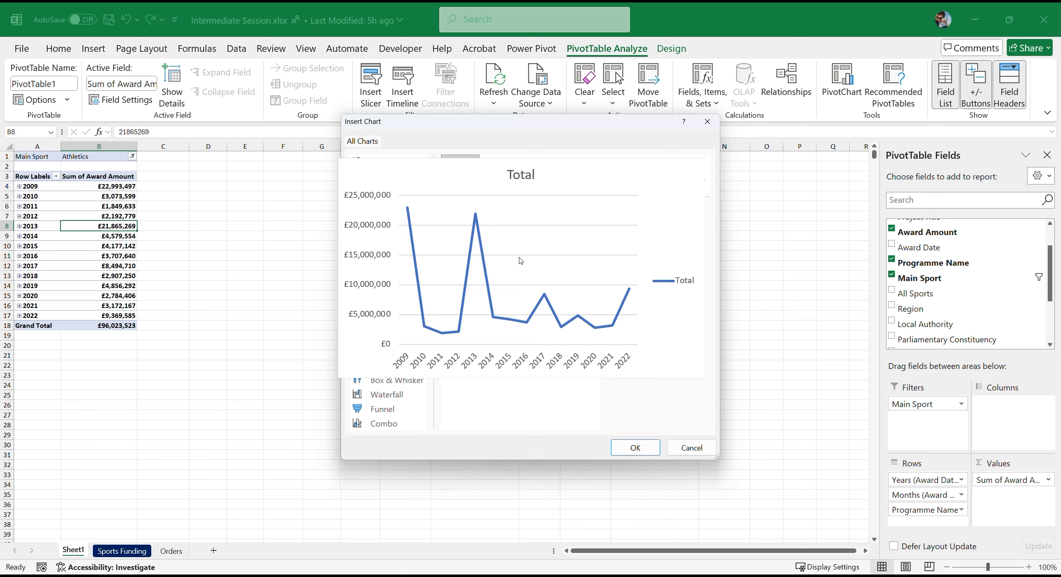
{"action": "left_click", "coordinate": [635, 448]}
- Place the PivotChart beside the PivotTable and enlarge it to about 10.6 cm high and 17.1 cm wide
{"action": "left_click_drag", "start_coordinate": [506, 292], "coordinate": [365, 190]}
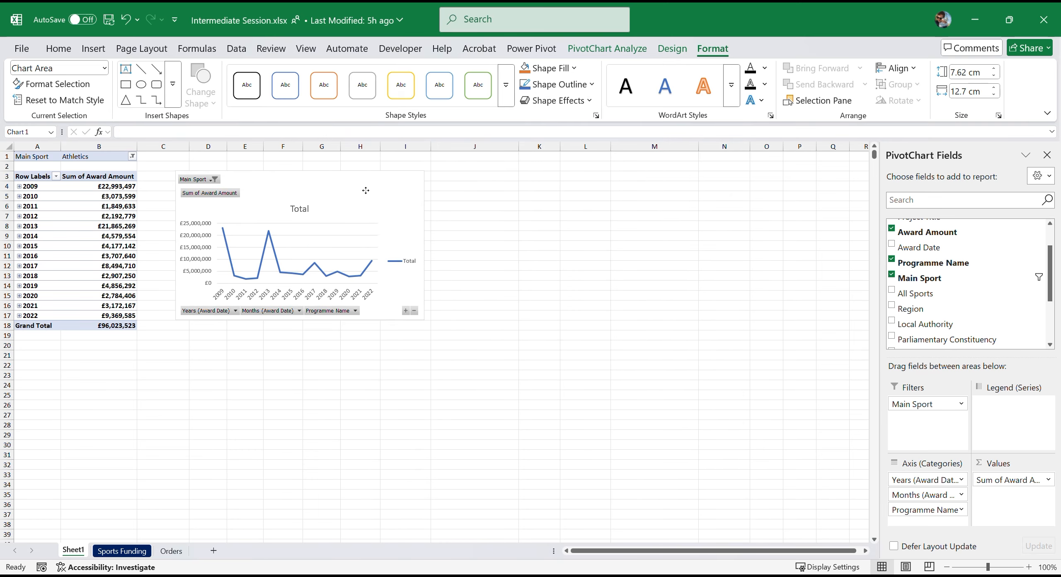
{"action": "left_click_drag", "start_coordinate": [424, 320], "coordinate": [511, 378]}
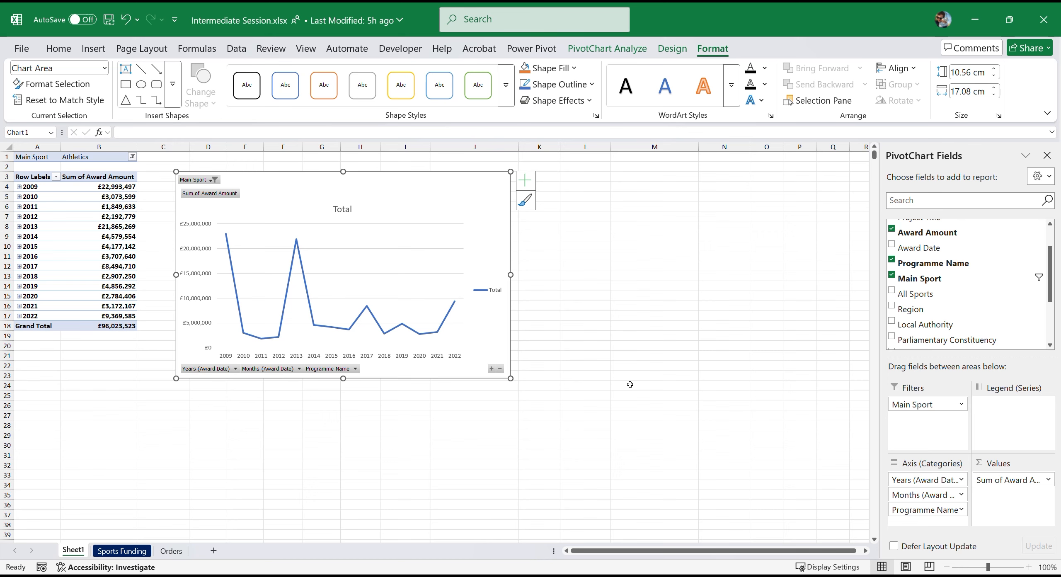
- Open the Main Sport filter's list of sports for the PivotTable
{"action": "left_click", "coordinate": [132, 157]}
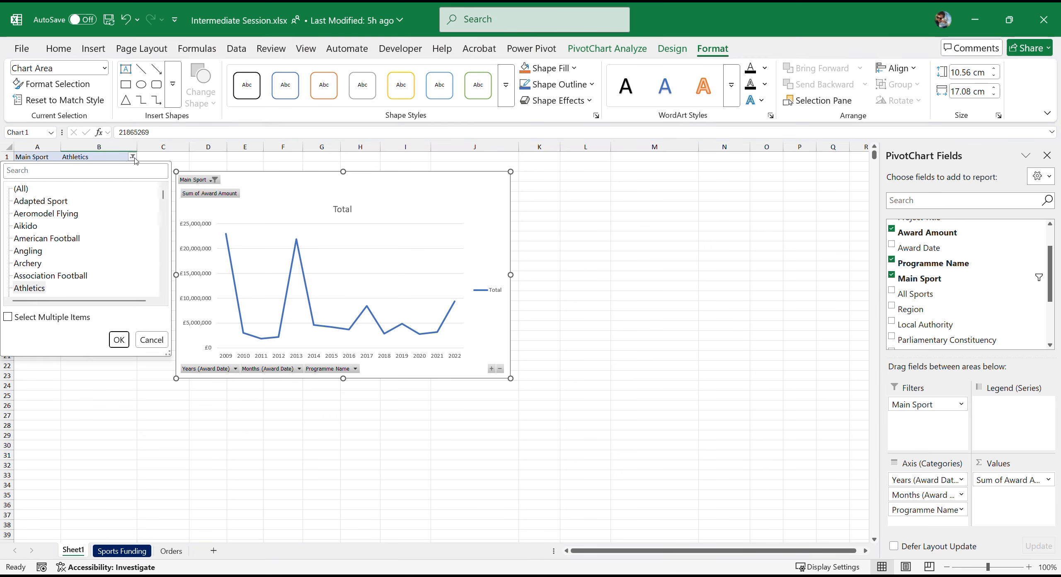